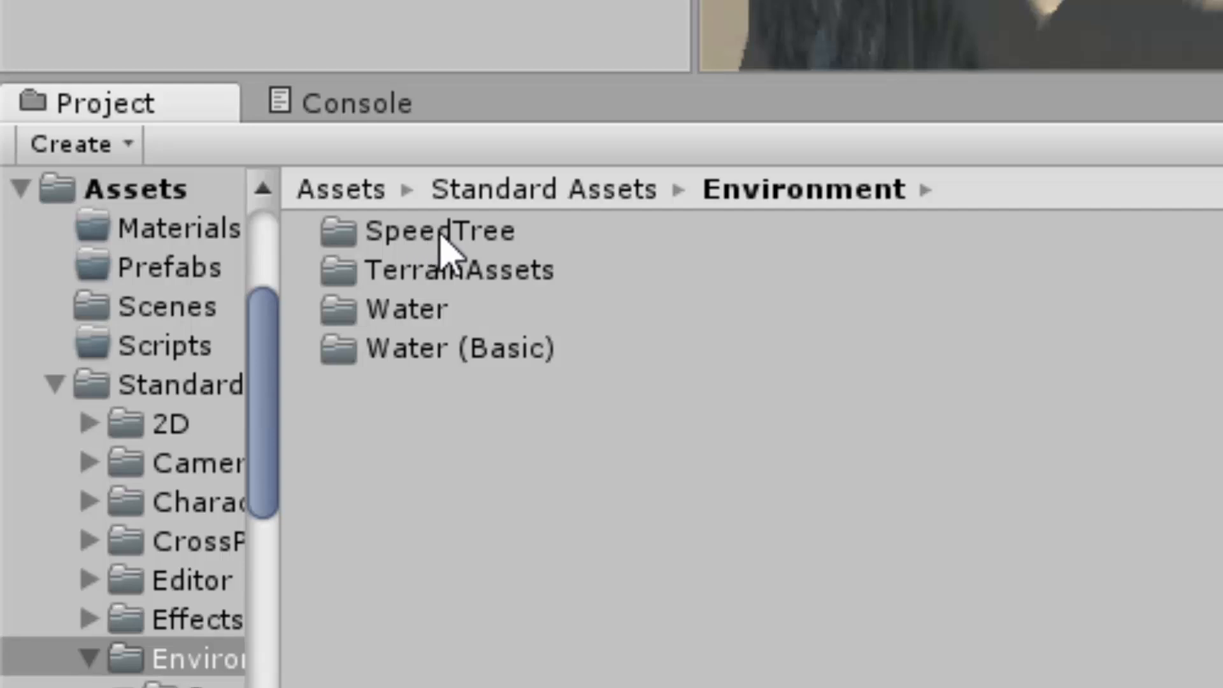
Step: Open the Broadleaf folder inside SpeedTree and look through the parts contained in the Broadleaf_Desktop asset
double_click(444, 241)
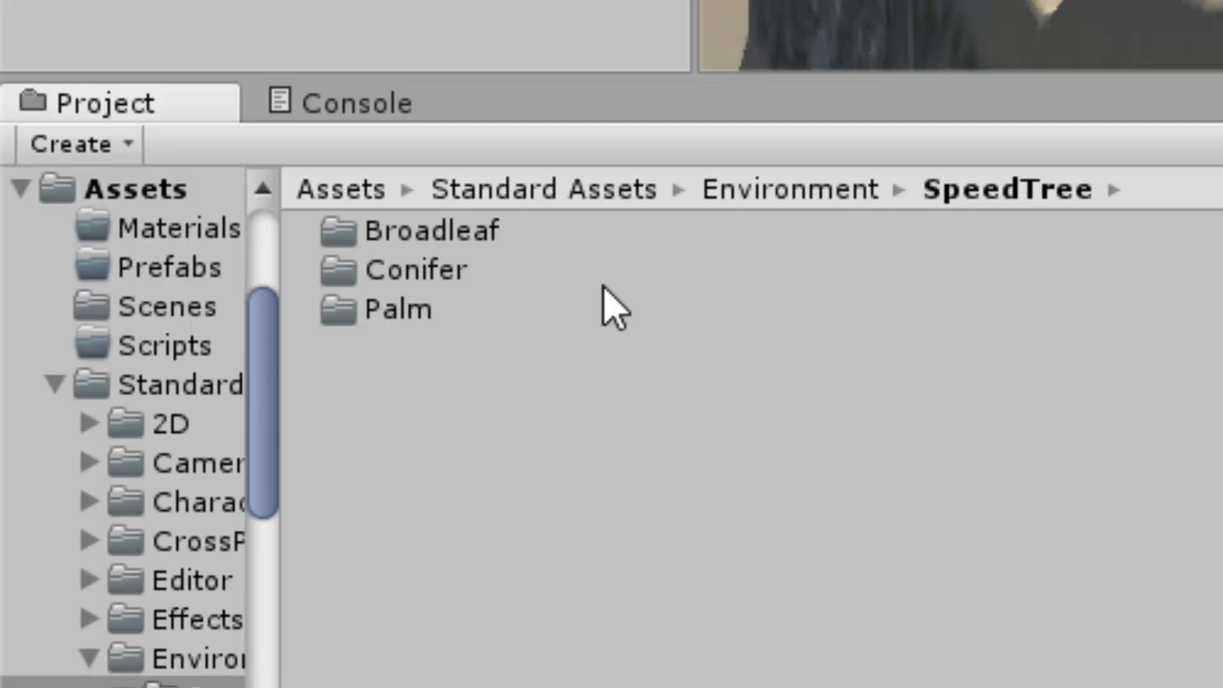
double_click(453, 241)
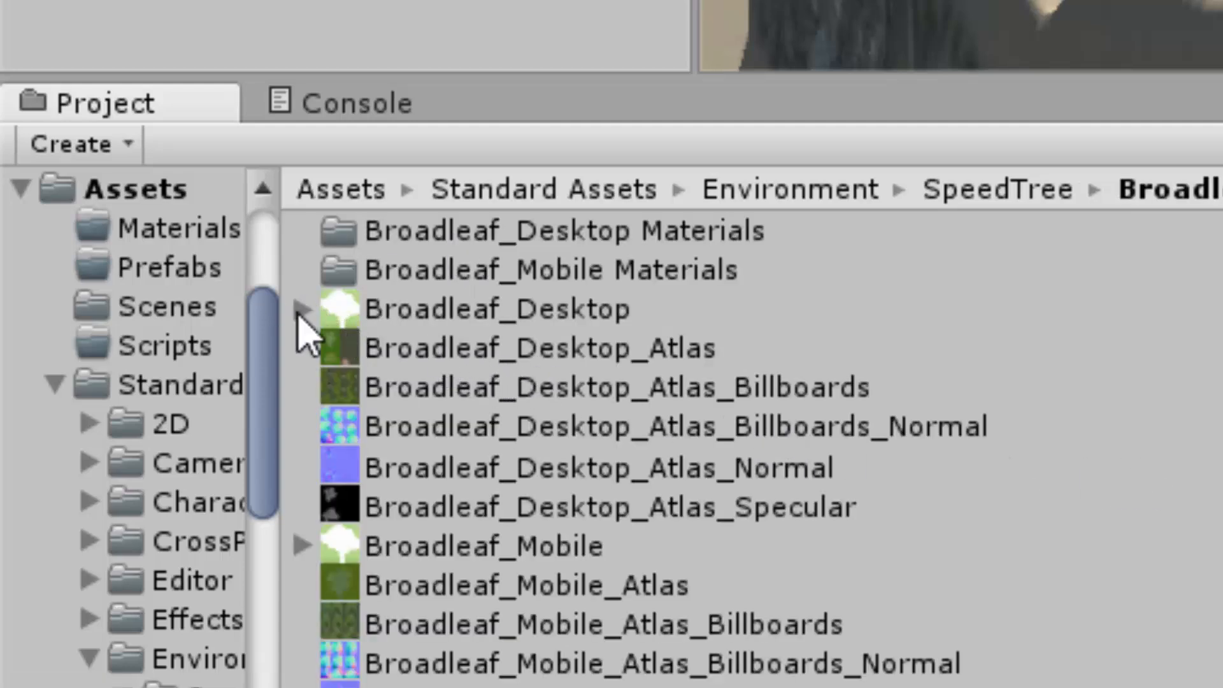
left_click(301, 312)
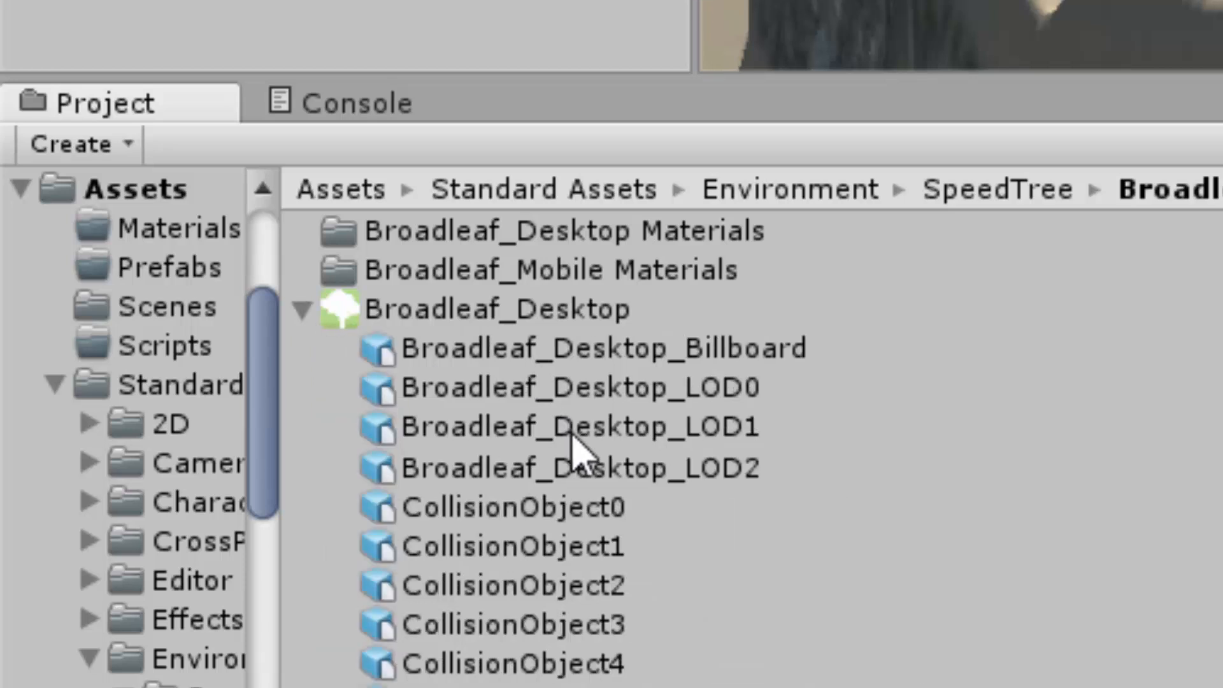
scroll(576, 443, "down", 6)
scroll(579, 446, "up", 6)
left_click(302, 312)
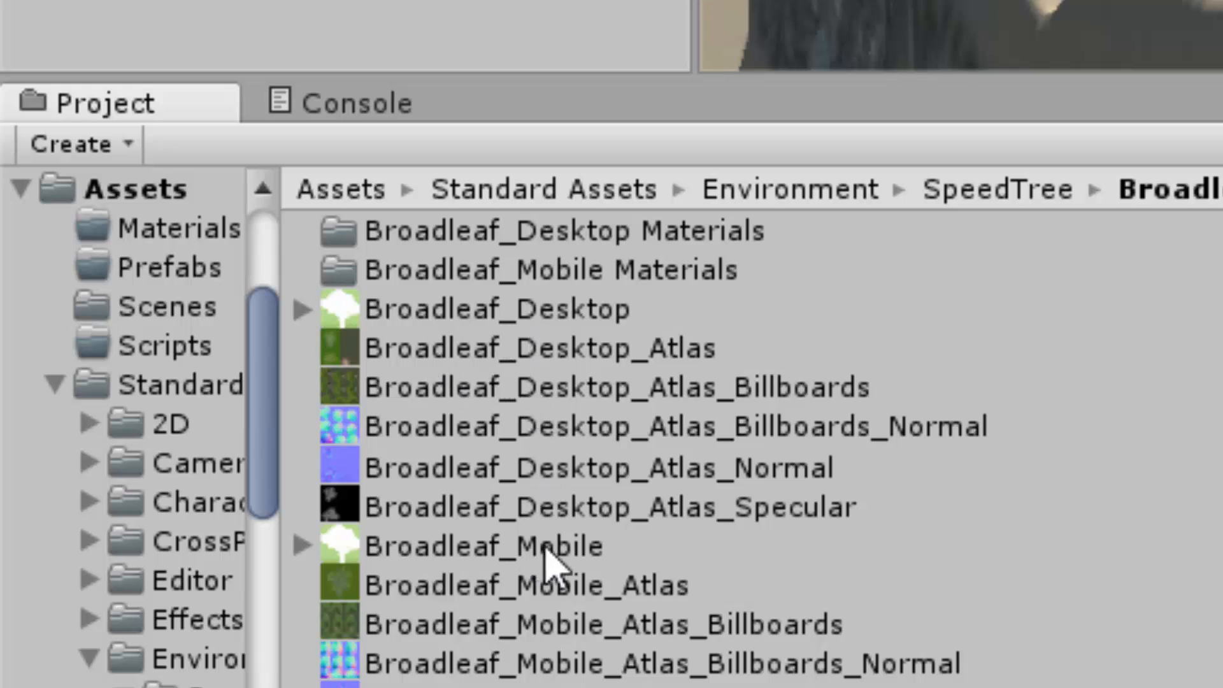
Step: Compare the previews and import settings of the Broadleaf_Desktop and Broadleaf_Mobile trees
left_click(494, 312)
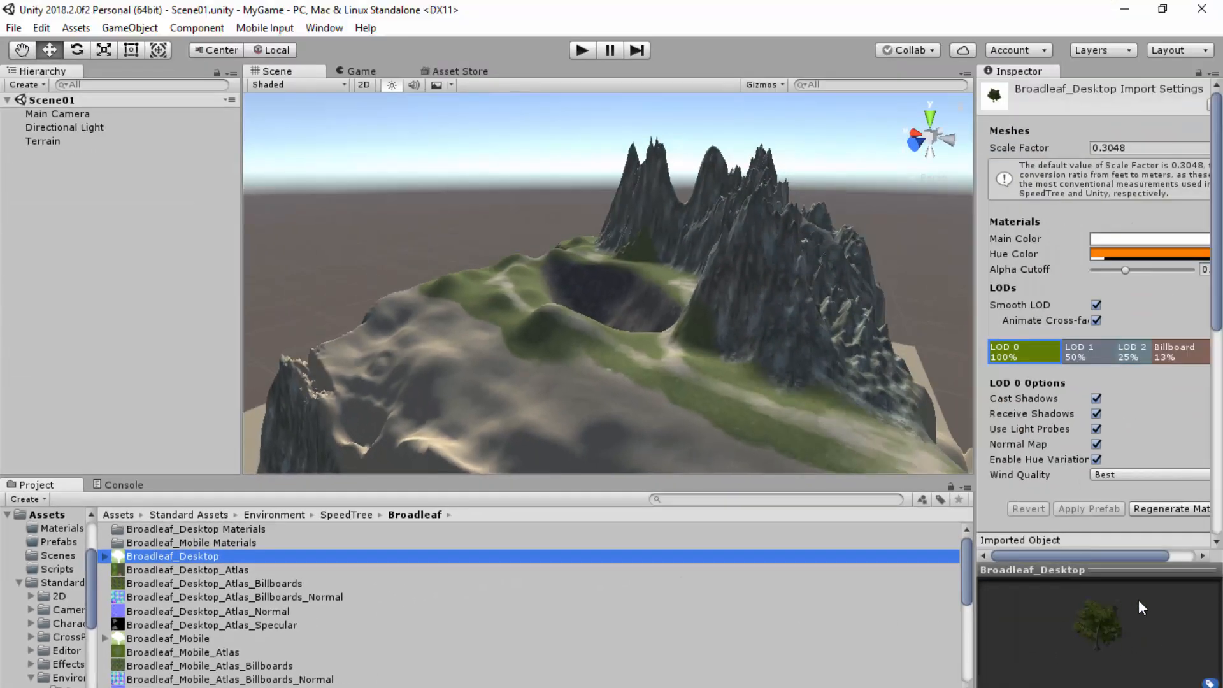
left_click(186, 638)
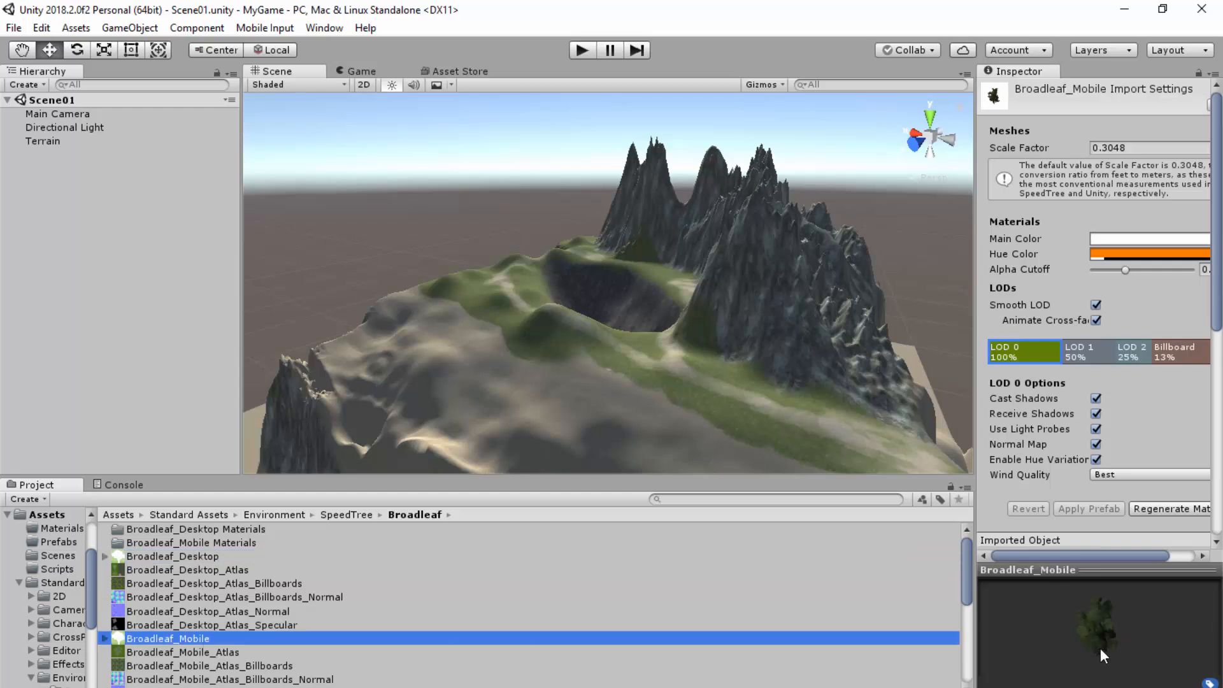
left_click(202, 556)
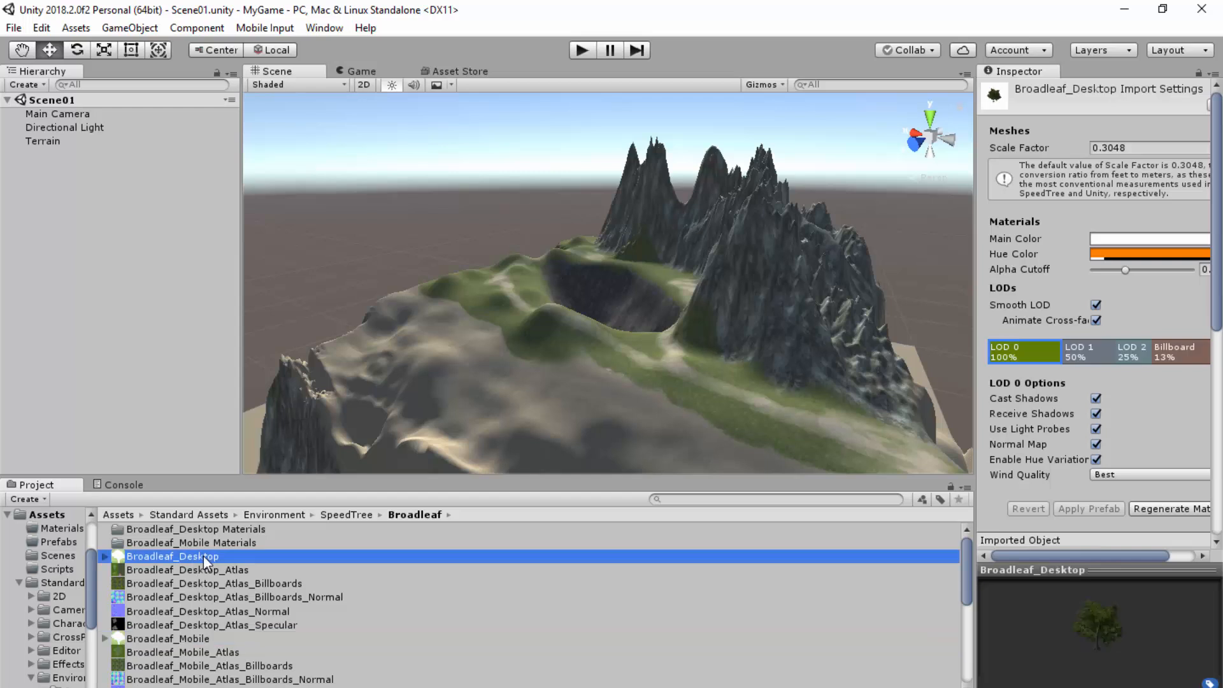
left_click(188, 639)
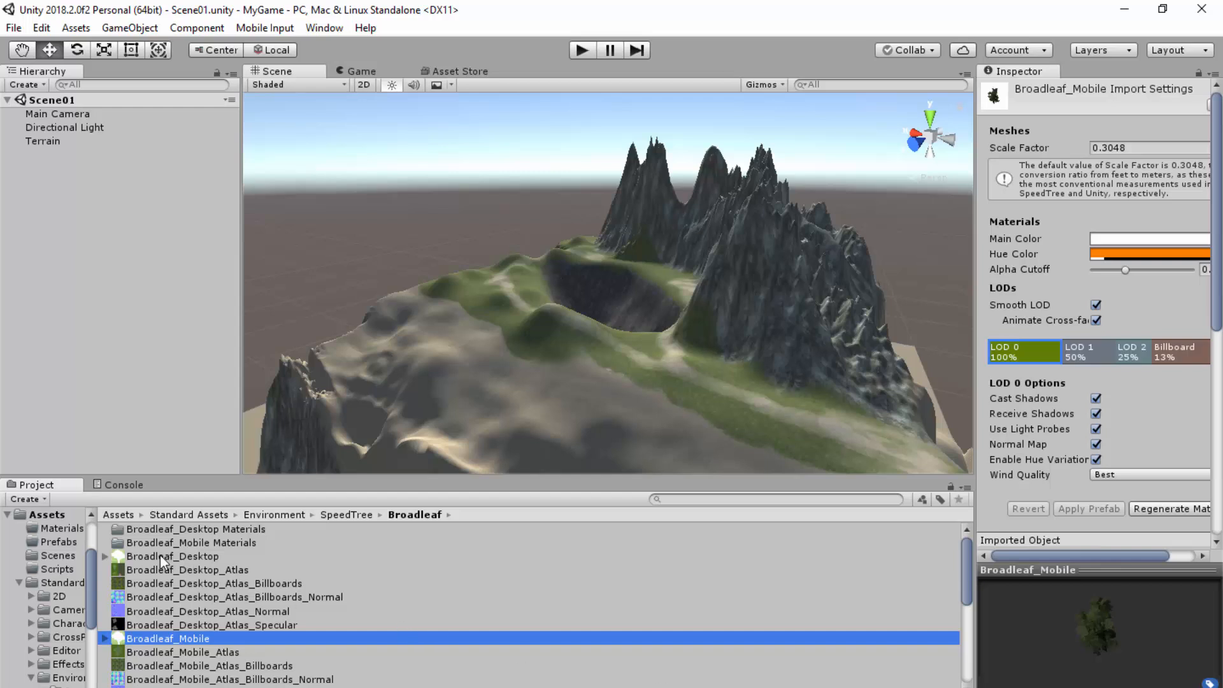
Step: Place three Broadleaf_Desktop trees on the grassy terrain near the foot of the mountain, undoing any stray placement
left_click_drag(152, 553, 487, 501)
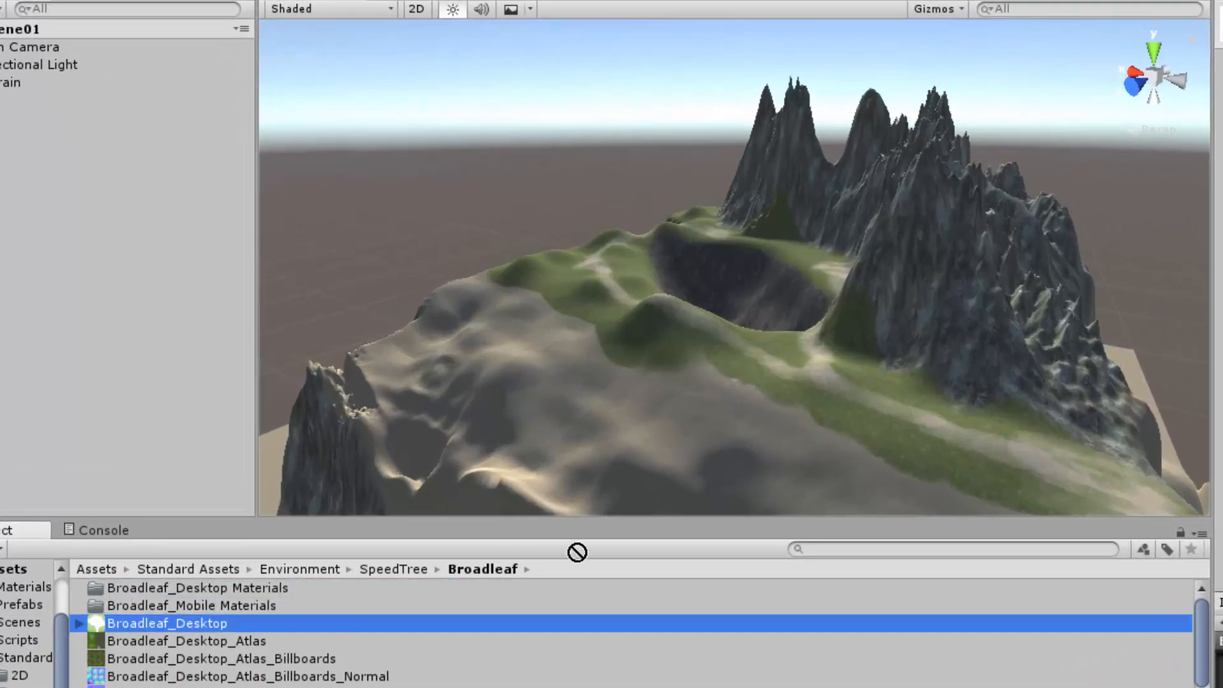
left_click_drag(577, 551, 875, 432)
left_click(141, 621)
left_click_drag(147, 621, 94, 231)
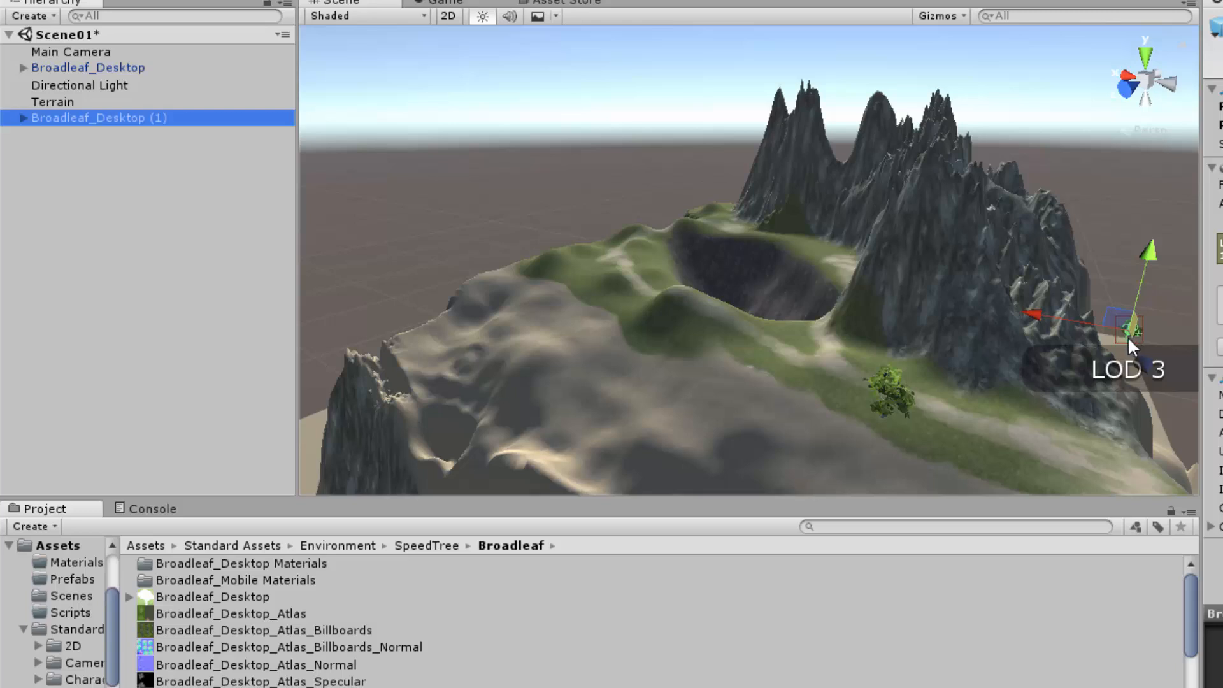
key("ctrl+z")
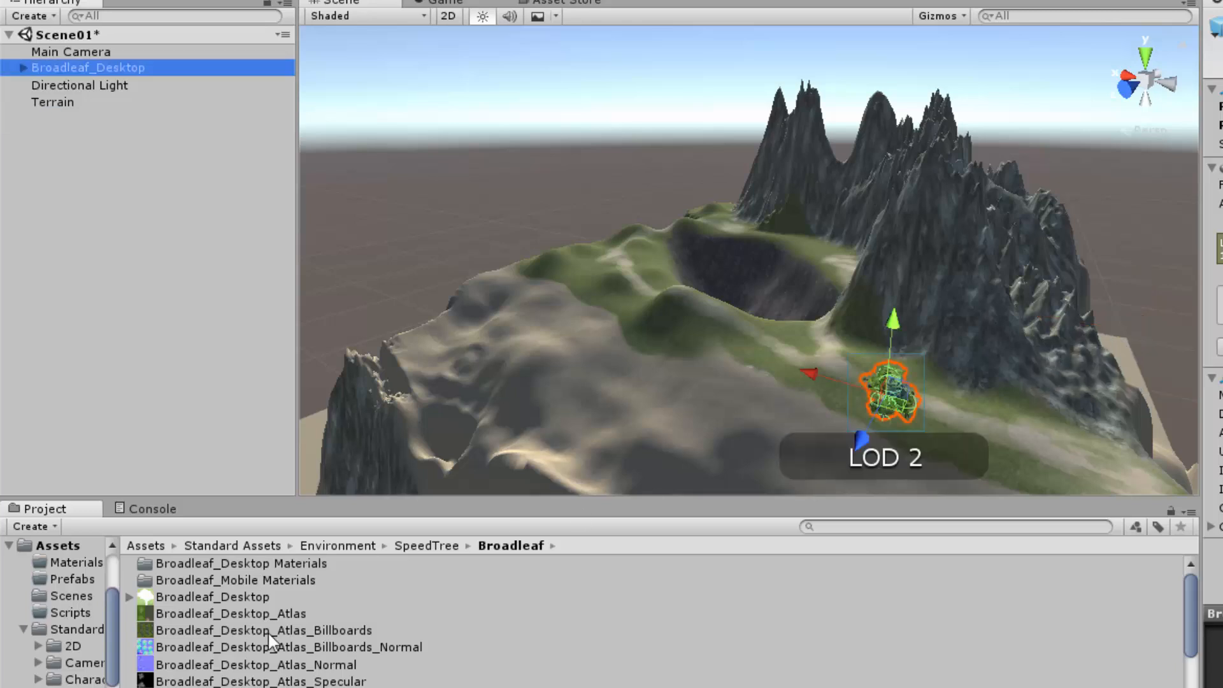
left_click_drag(180, 599, 981, 403)
left_click_drag(191, 597, 866, 358)
Step: Lower the Broadleaf_Desktop (2) tree on its vertical axis so its trunk reaches the ground
key("f")
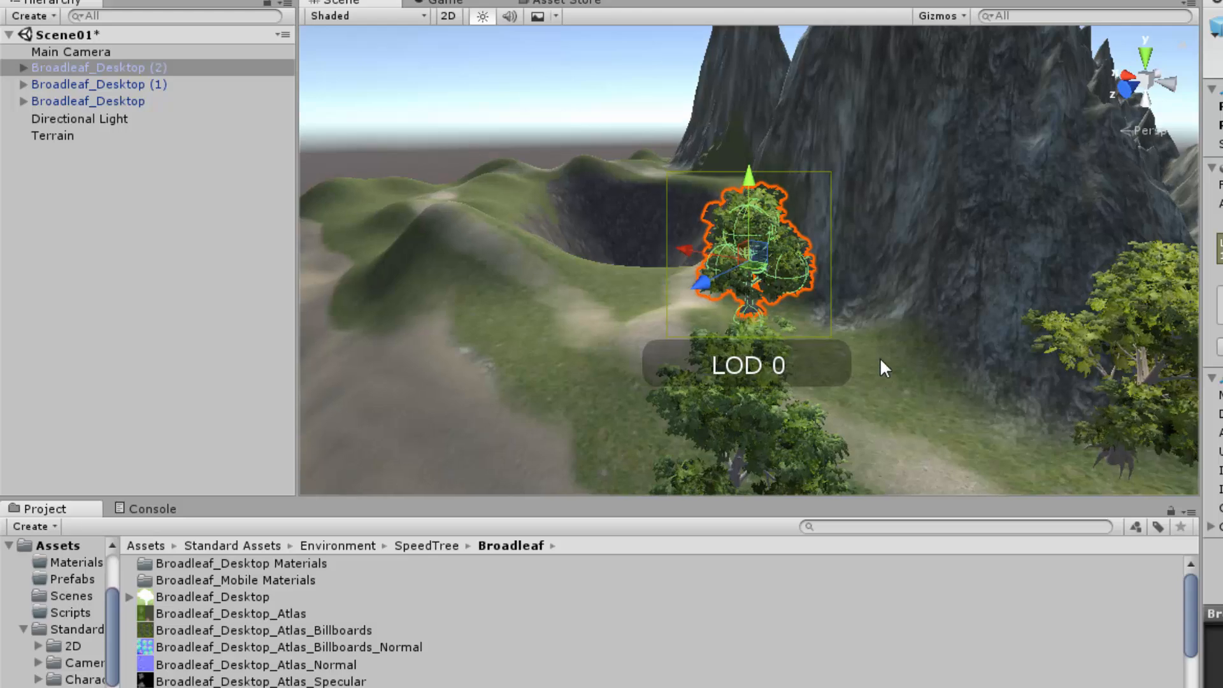
left_click(897, 390)
scroll(896, 388, "up", 5)
middle_click_drag(376, 293, 518, 296)
middle_click_drag(828, 229, 745, 250)
middle_click_drag(847, 221, 805, 274)
scroll(805, 274, "up", 4)
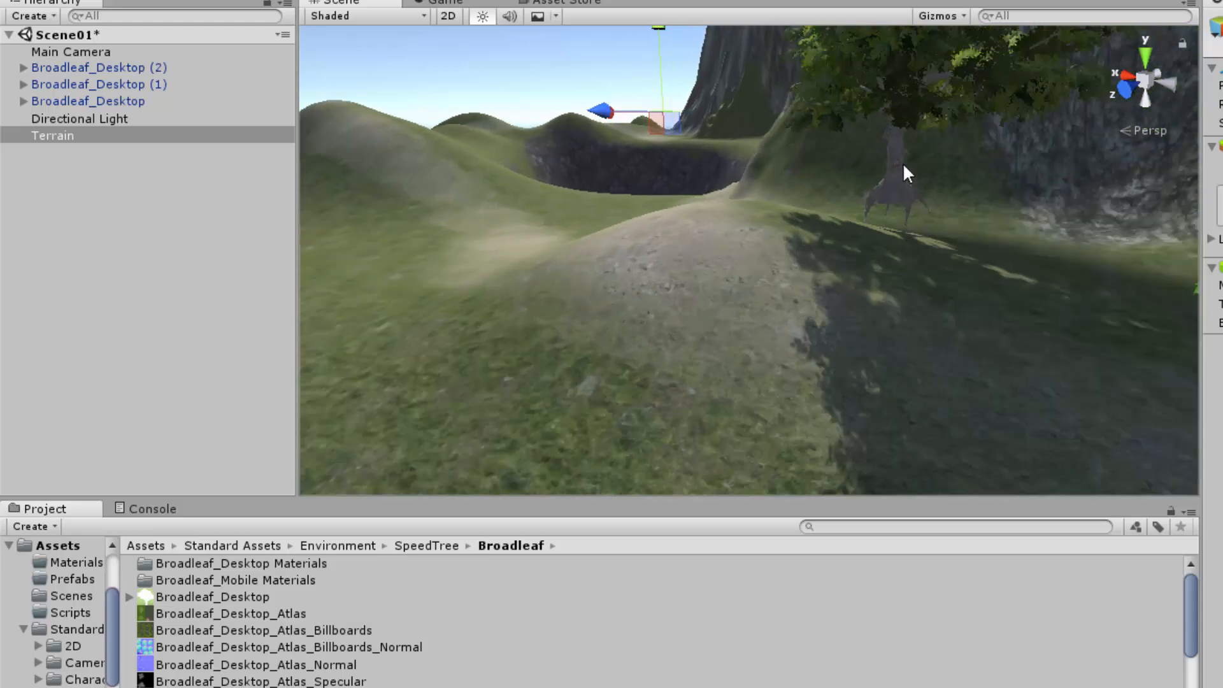
left_click(898, 111)
scroll(944, 199, "down", 3)
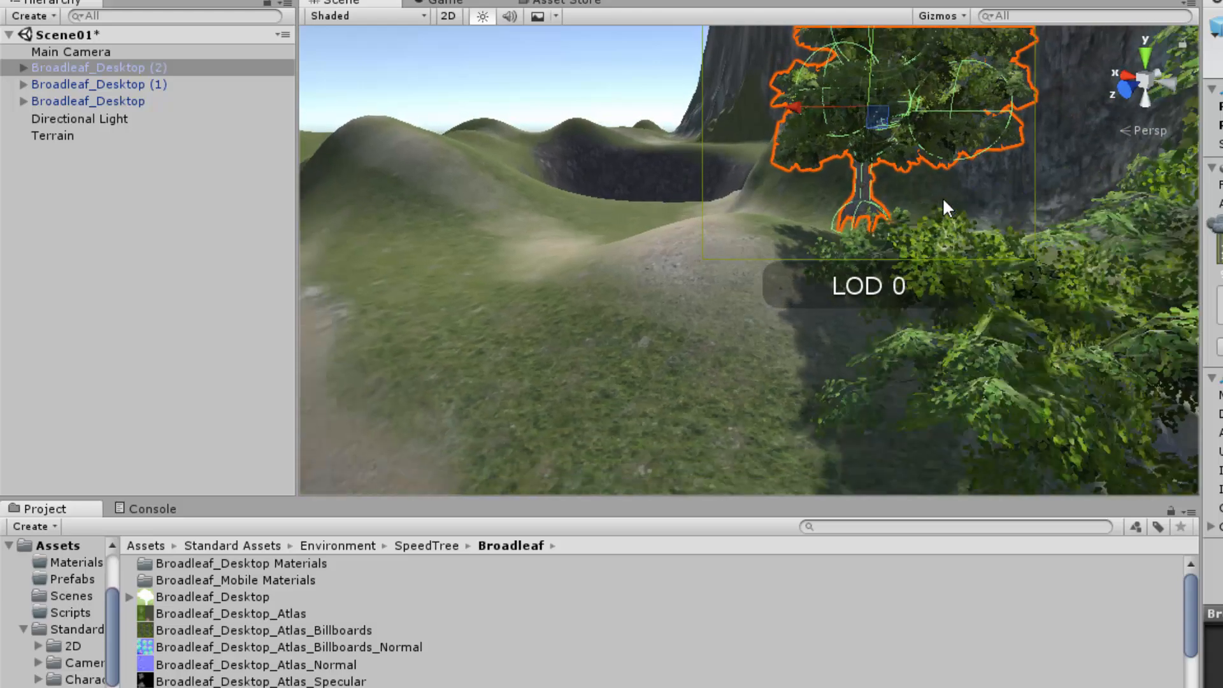
left_click_drag(863, 33, 861, 67)
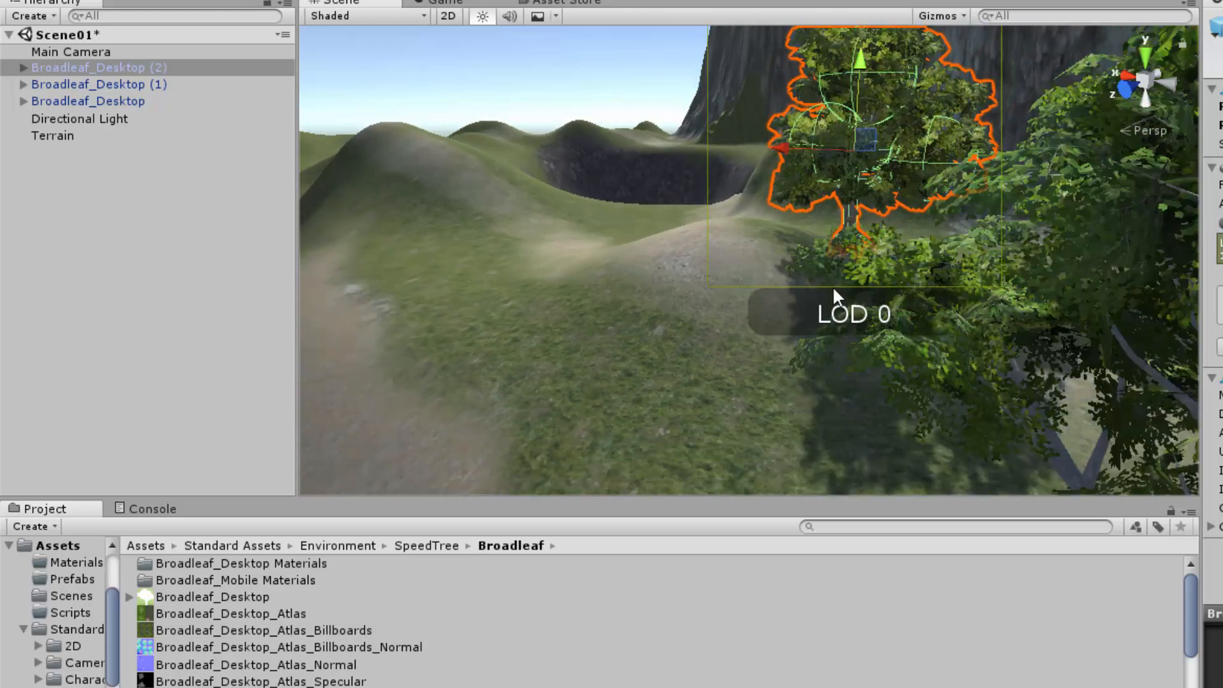
Step: Check how the Broadleaf_Desktop tree meets the ground and lower the Broadleaf_Desktop (1) tree onto the terrain
scroll(830, 299, "up", 3)
scroll(831, 299, "down", 6)
scroll(830, 298, "down", 2)
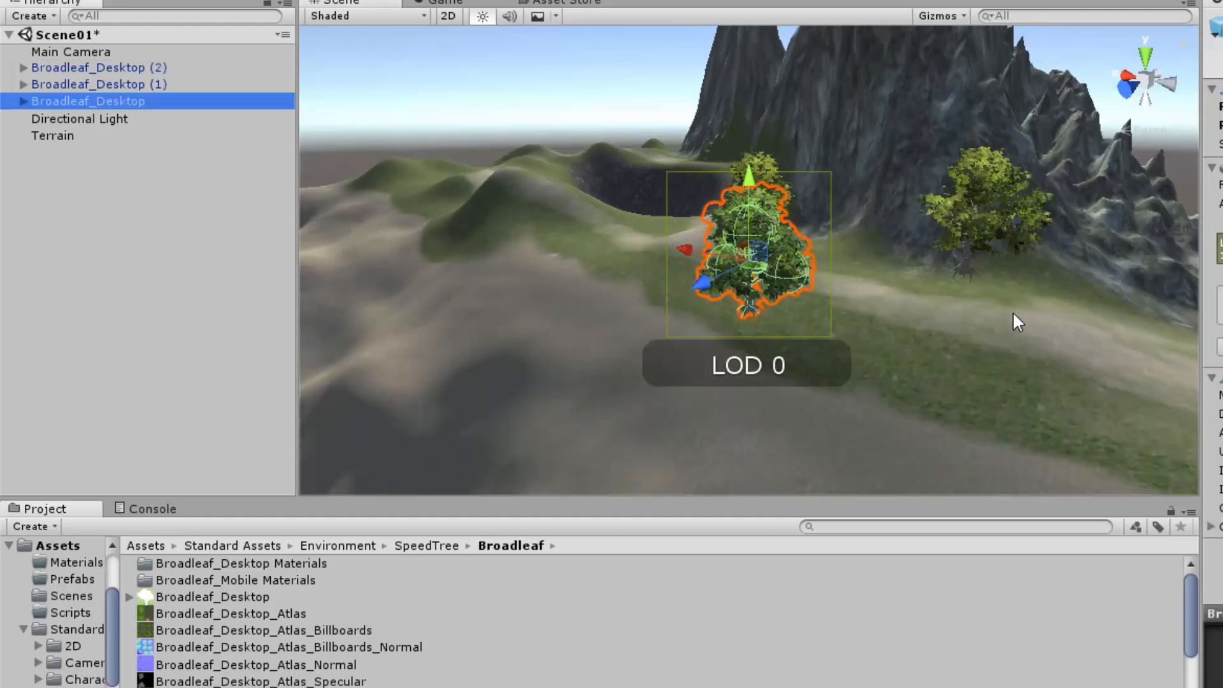
middle_click_drag(1011, 312, 1004, 222)
scroll(893, 257, "up", 5)
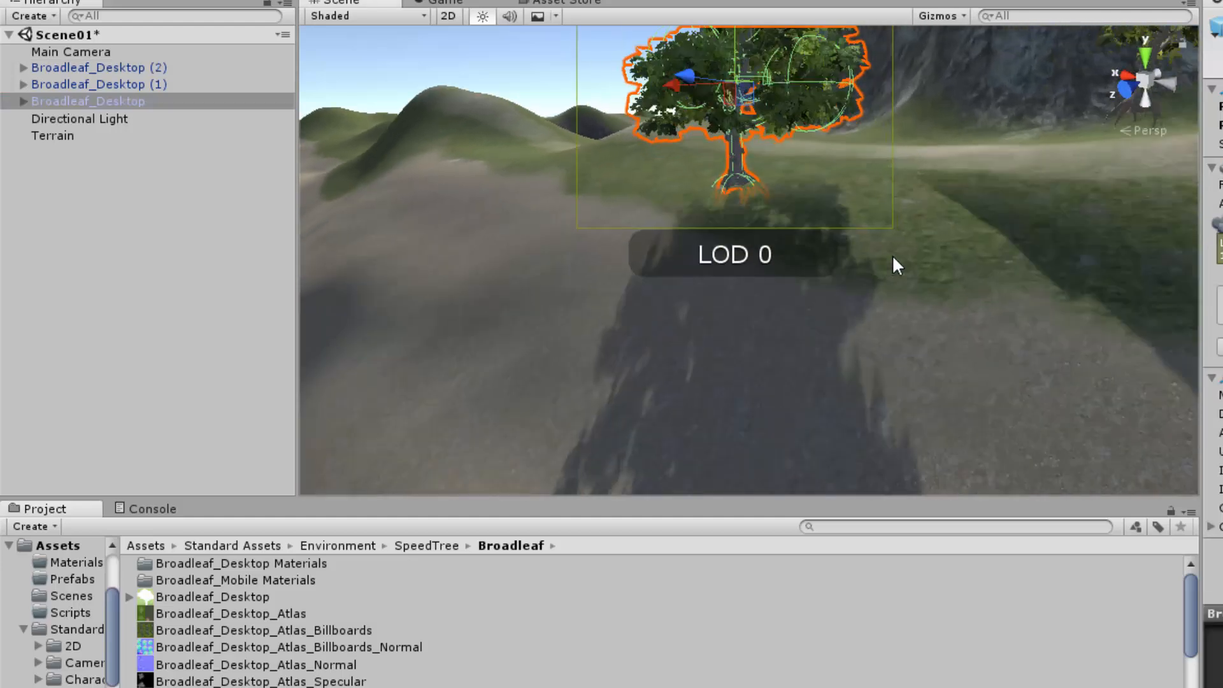
left_click(1033, 254)
double_click(105, 101)
double_click(105, 84)
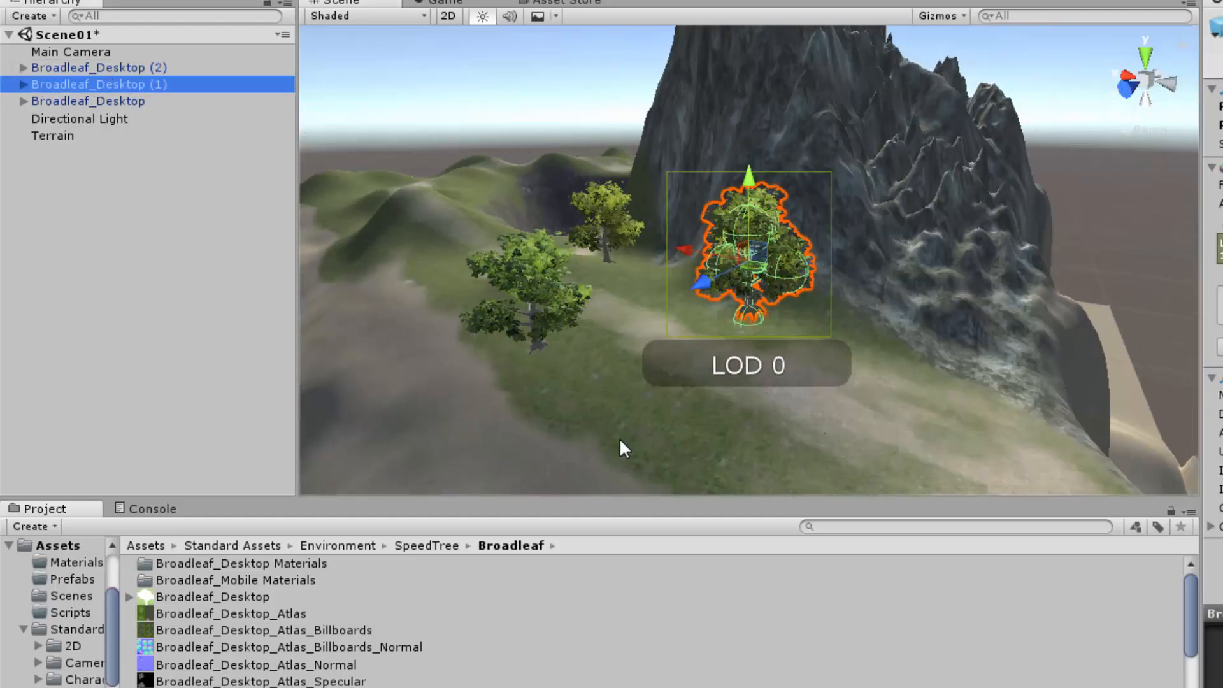
left_click_drag(752, 173, 749, 196)
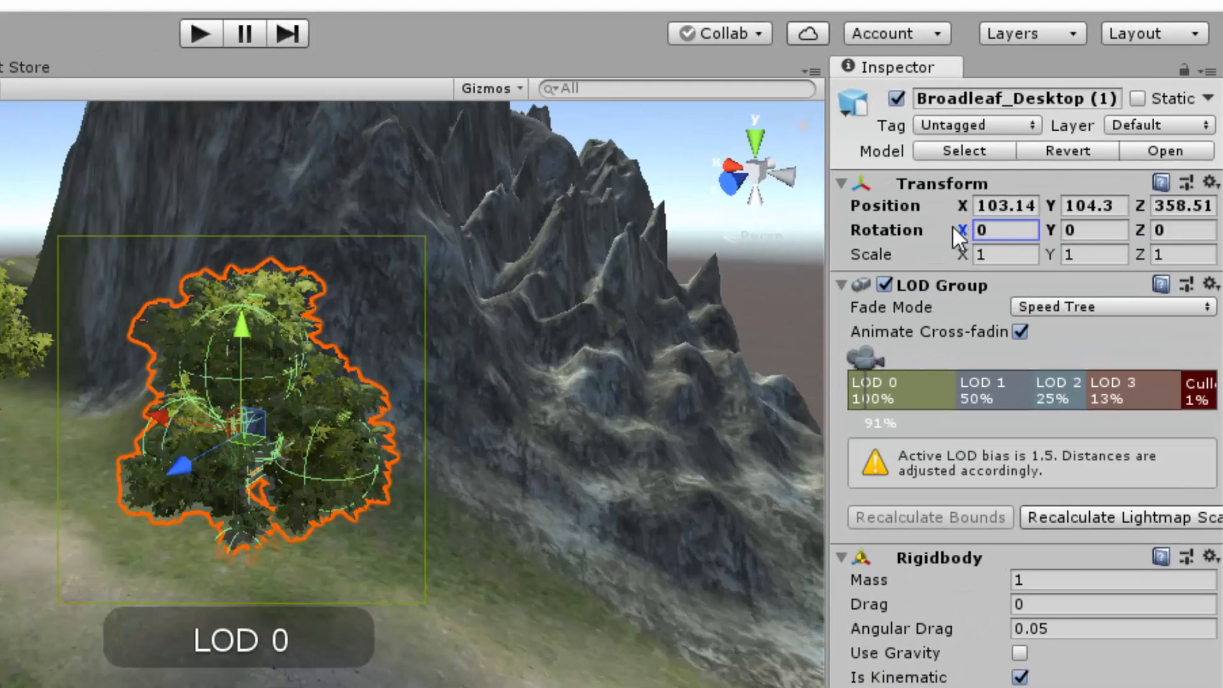
Step: Rotate the Broadleaf_Desktop (1) tree to -1.24 on X and -28.29 on Y
left_click_drag(953, 227, 889, 224)
left_click(1050, 229)
left_click_drag(1047, 226, 835, 255)
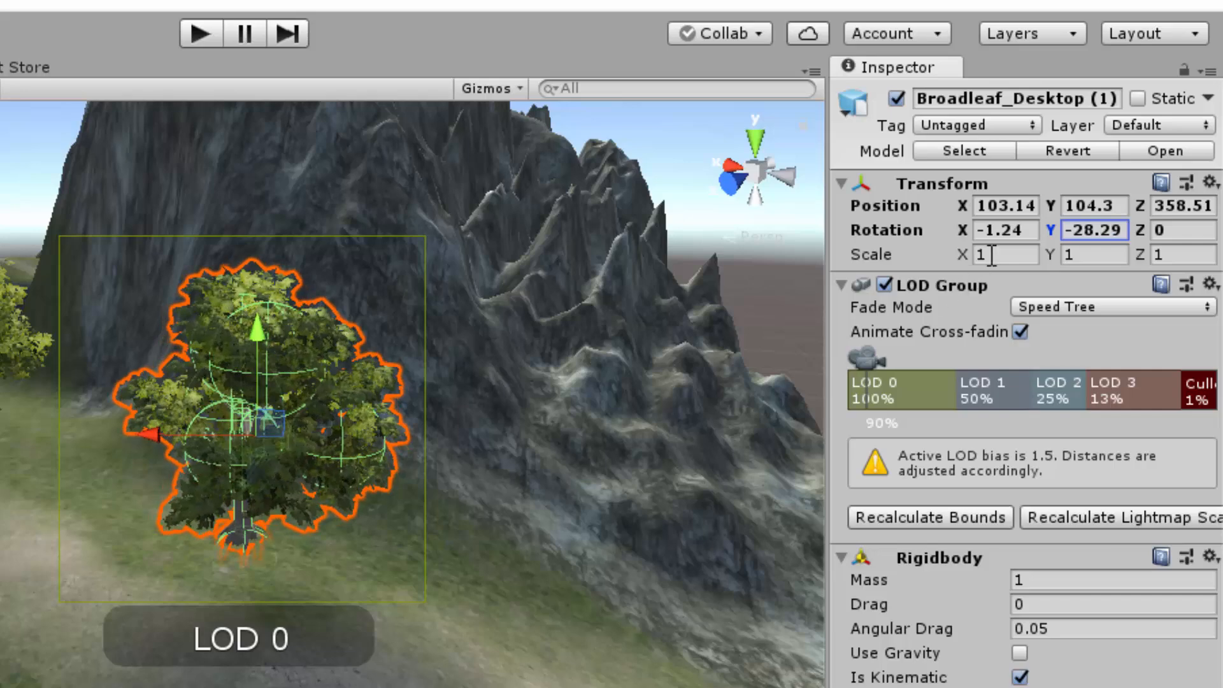
Step: Scale the Broadleaf_Desktop (1) tree to 0.9 on all three axes and nudge it down slightly into the ground
left_click_drag(1001, 256, 953, 257)
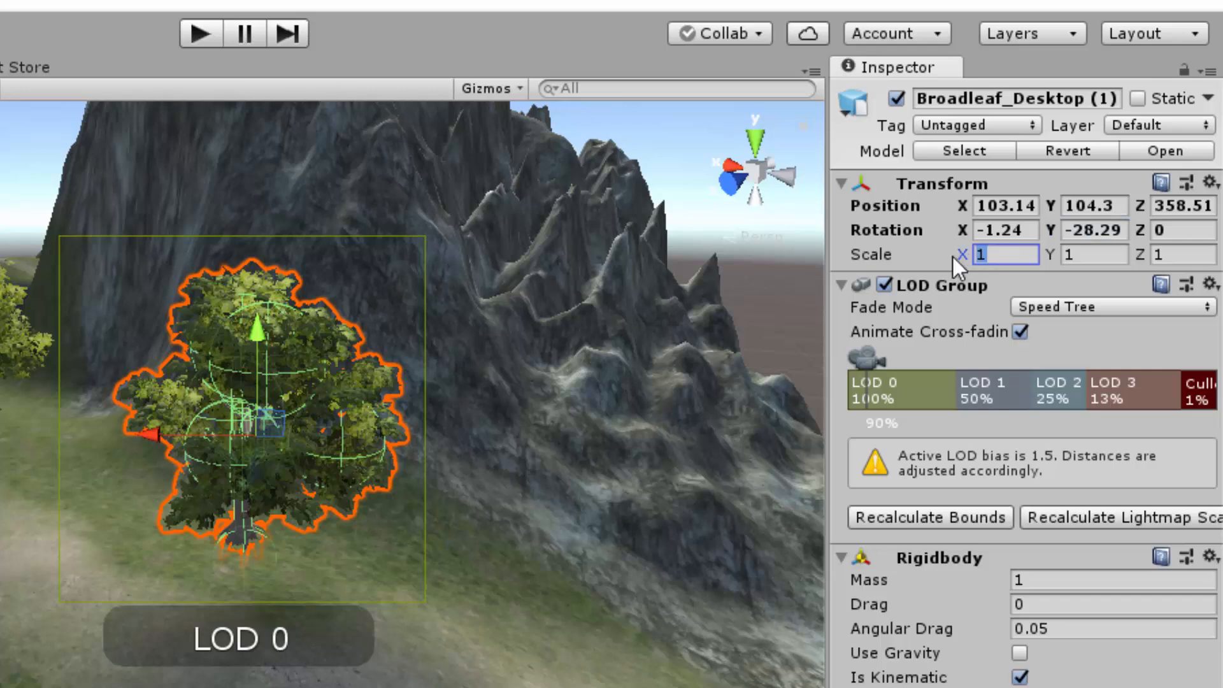
type(".9")
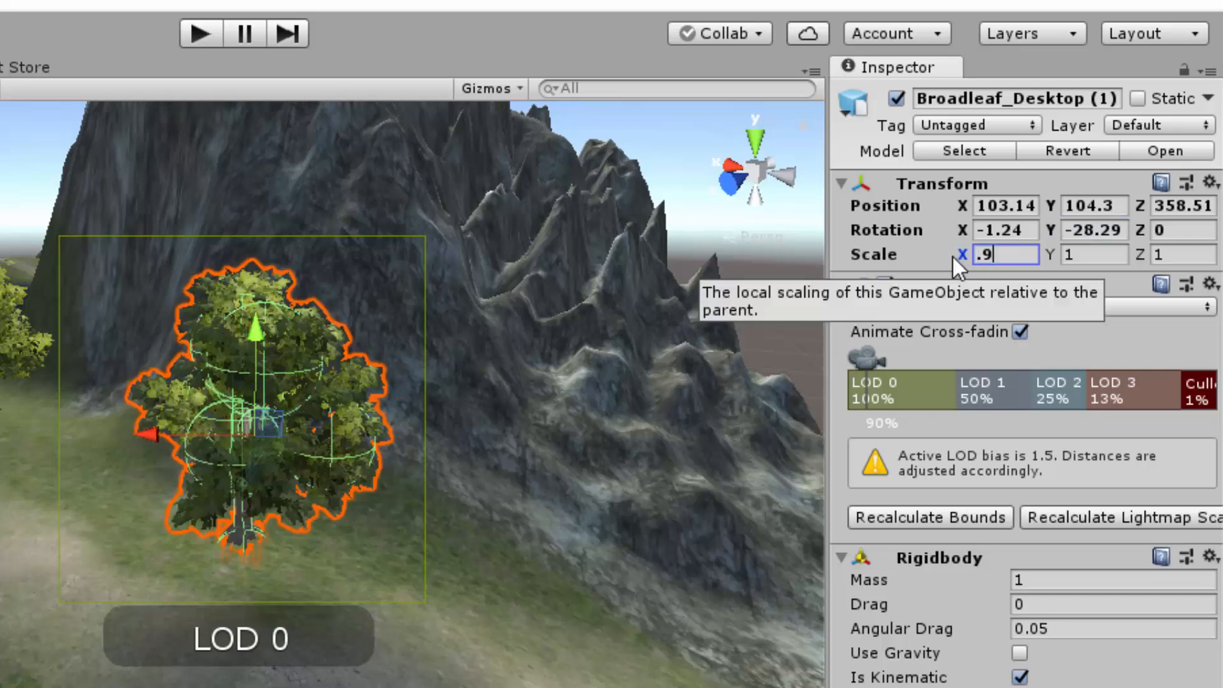
key("Tab")
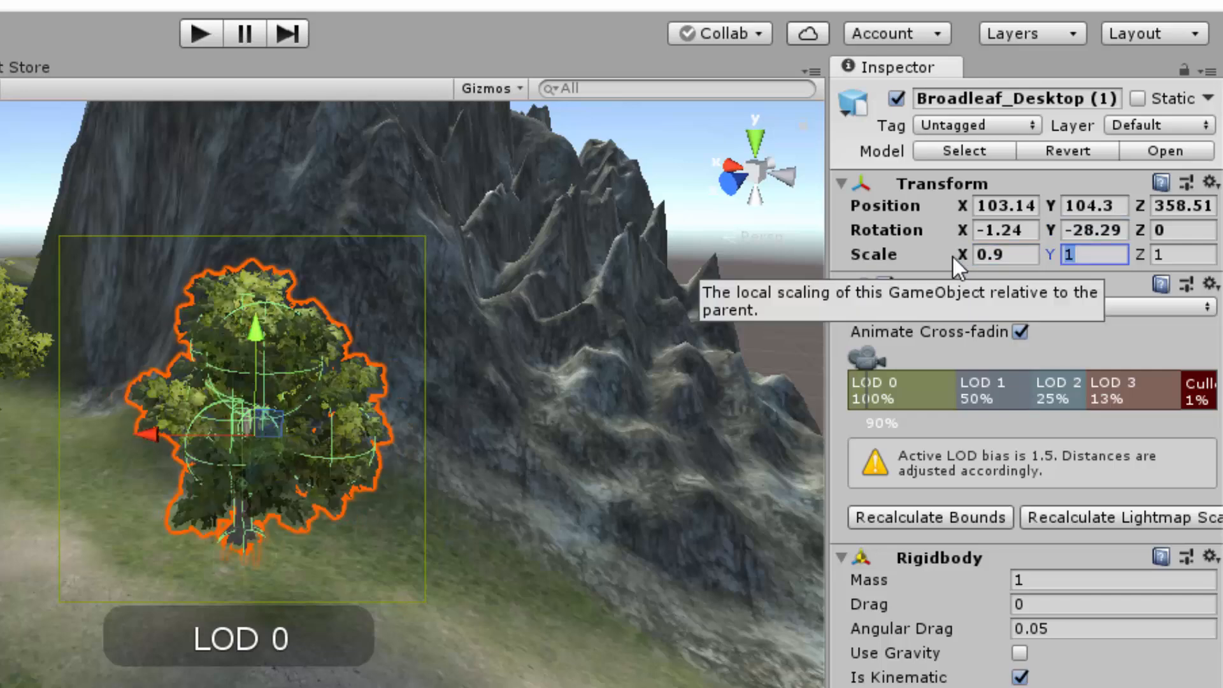
type(".9")
key("Tab")
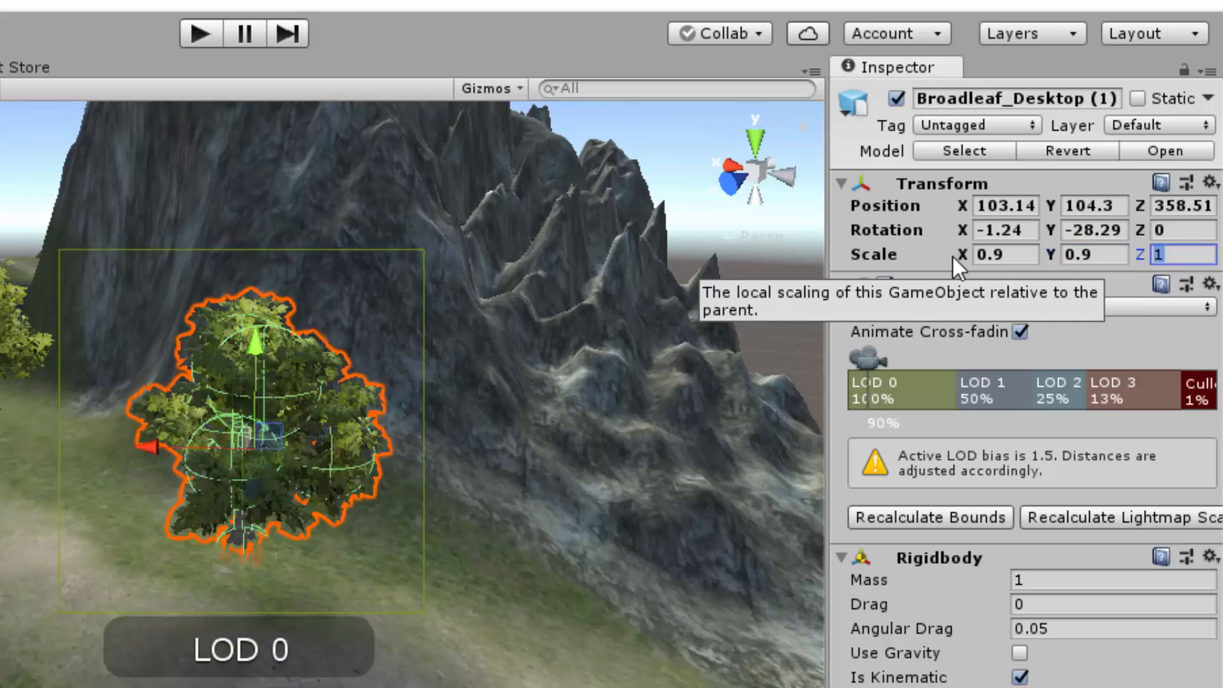
type(".9")
key("Return")
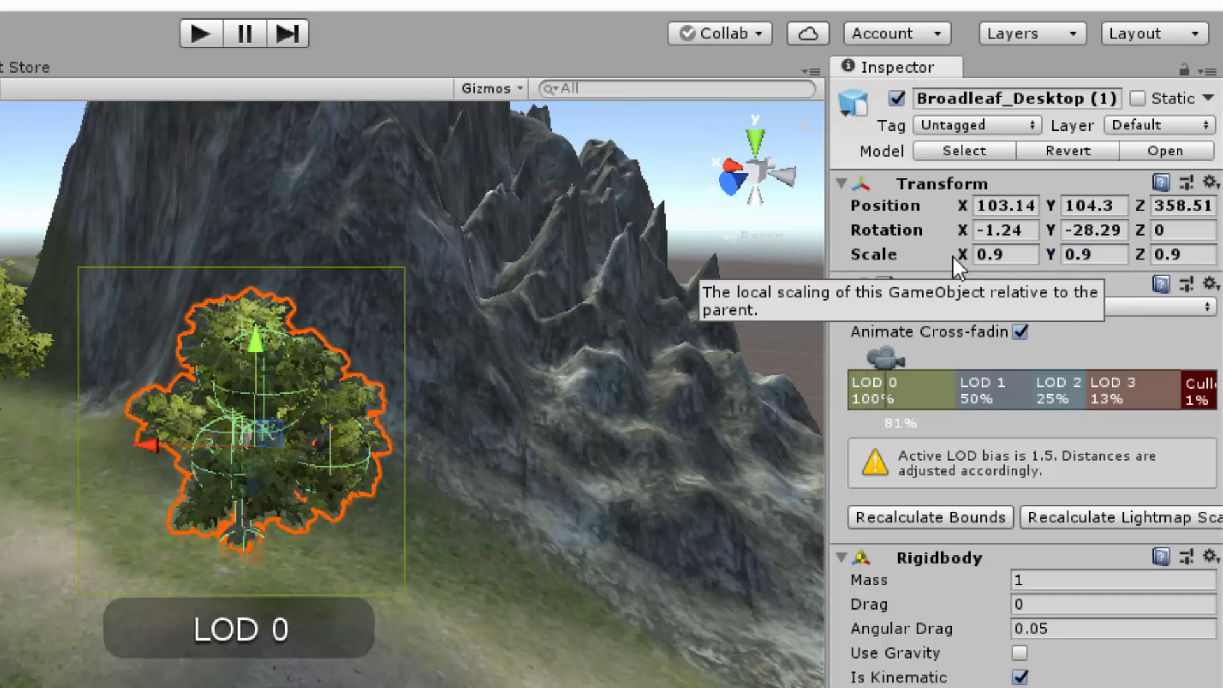
scroll(315, 555, "up", 1)
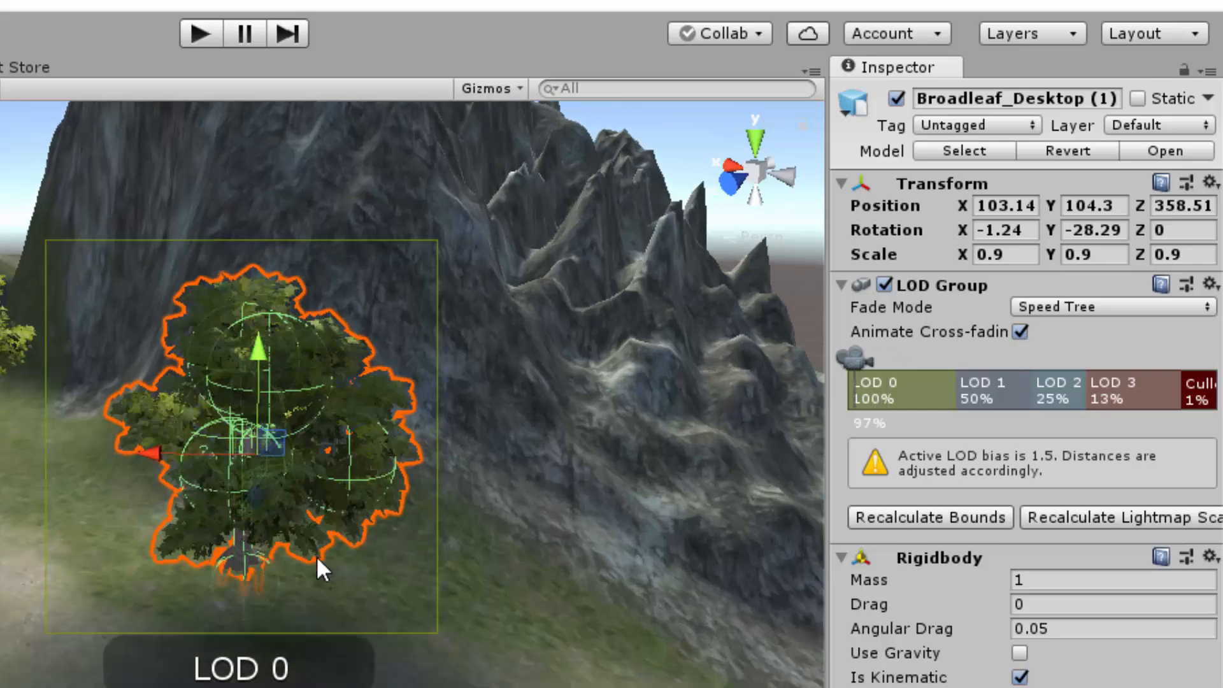
left_click_drag(260, 345, 261, 349)
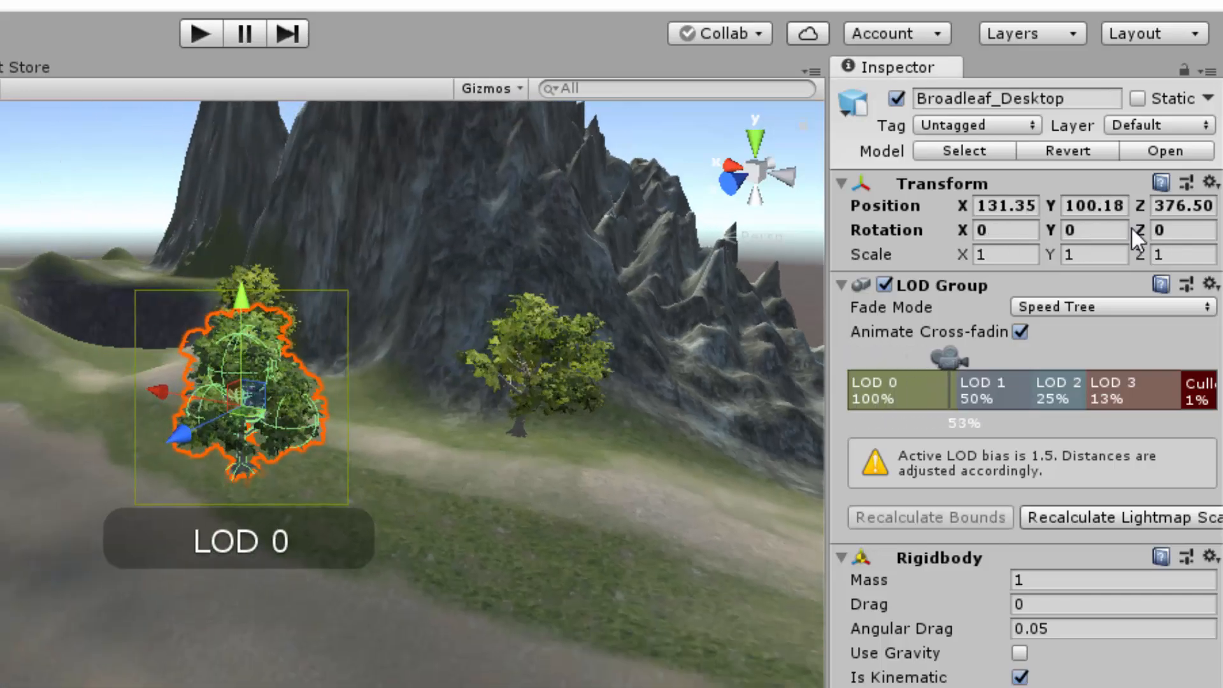
Step: Rotate the Broadleaf_Desktop tree to -33.22 on Y and 1 on Z, and scale it to 1.1 on all three axes
left_click_drag(1139, 230, 1196, 246)
left_click_drag(1050, 230, 1017, 254)
left_click(1017, 254)
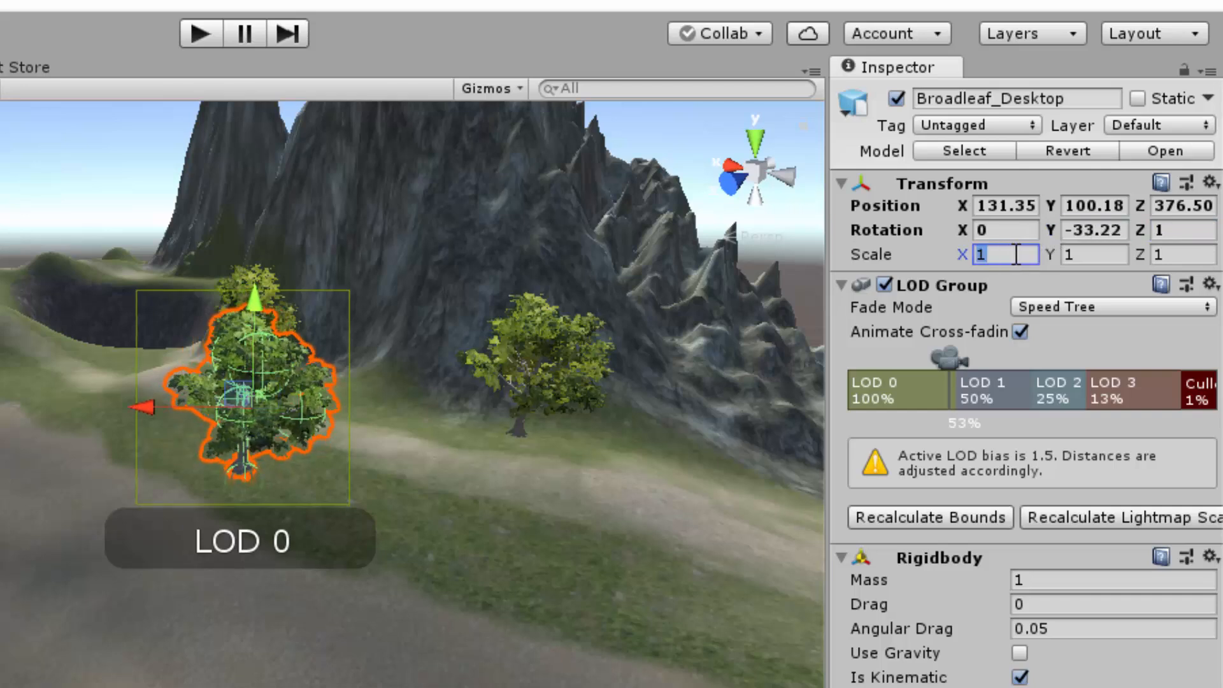
type("1.1")
key("Tab")
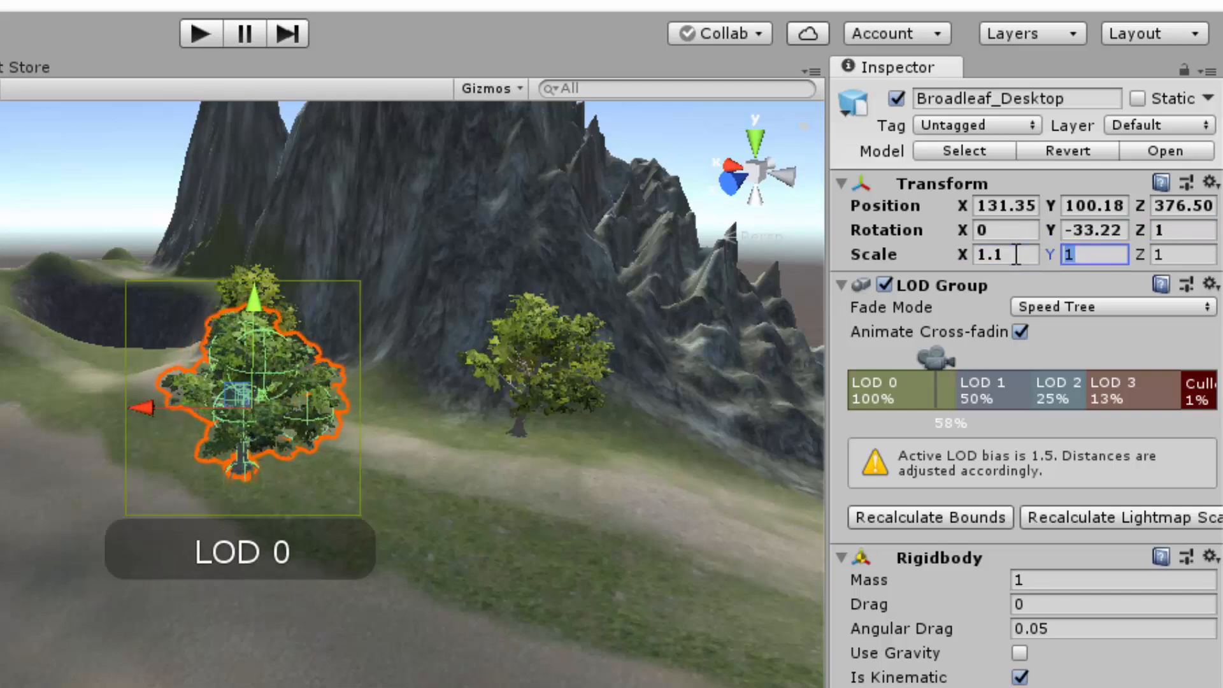
type("1.1")
key("Tab")
type("1.1")
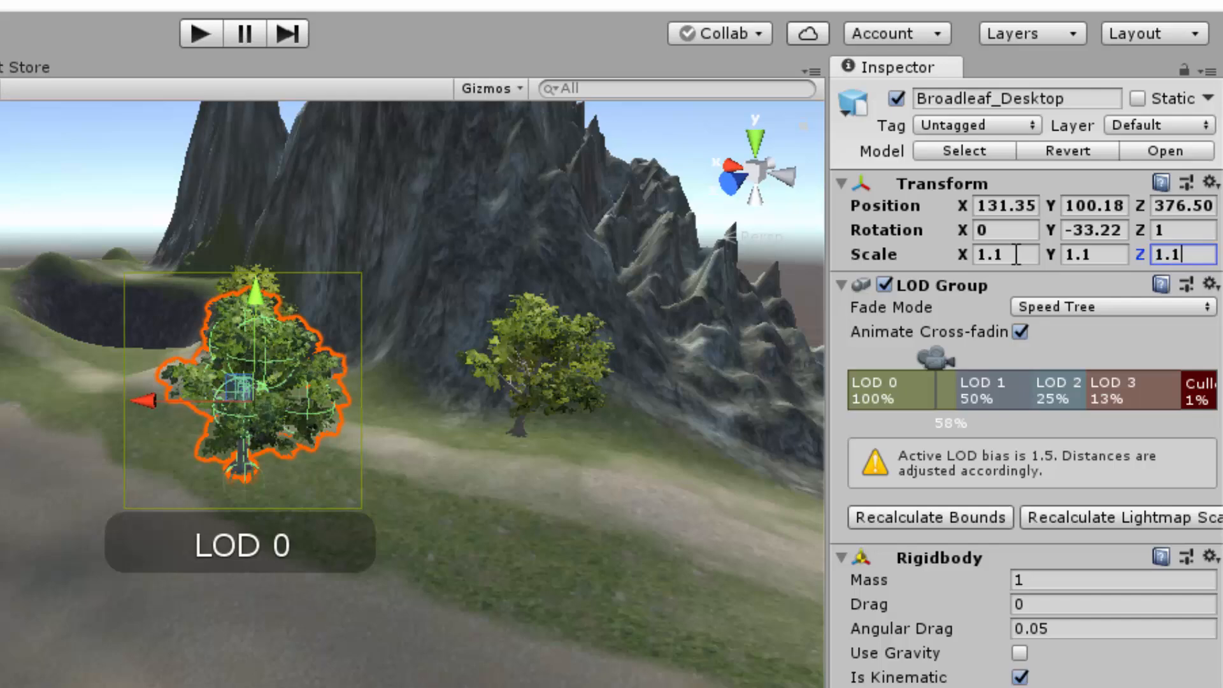
left_click(519, 506)
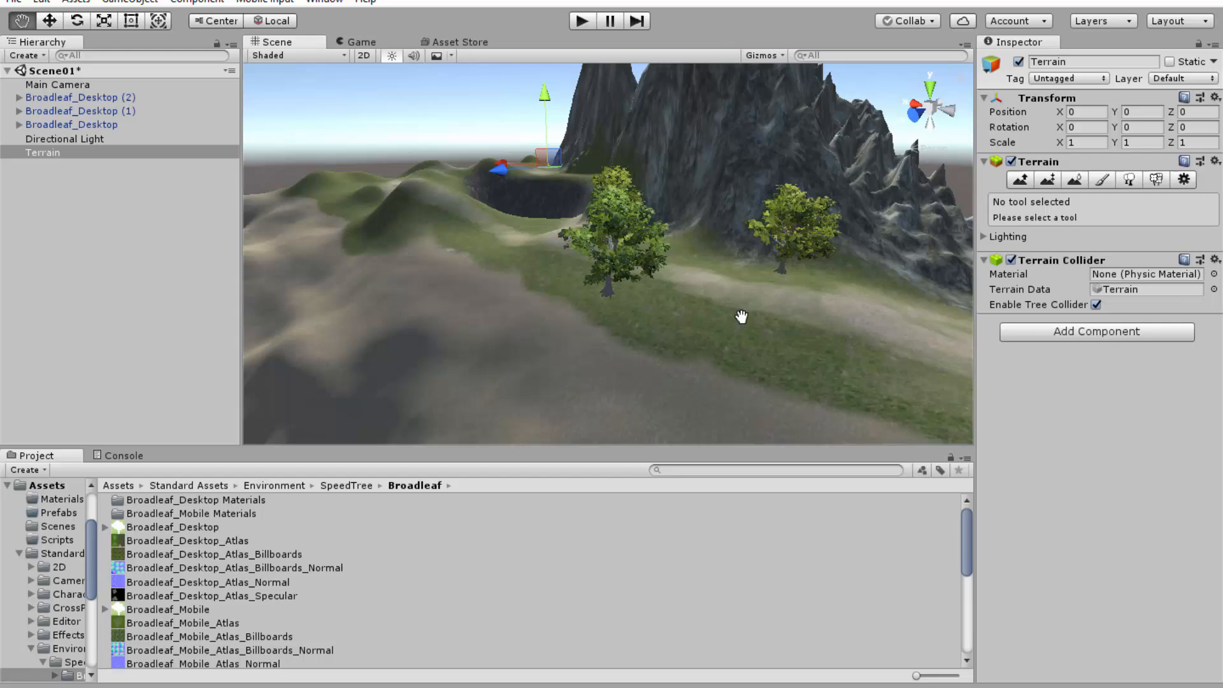
middle_click_drag(451, 507, 191, 421)
middle_click_drag(576, 263, 545, 331)
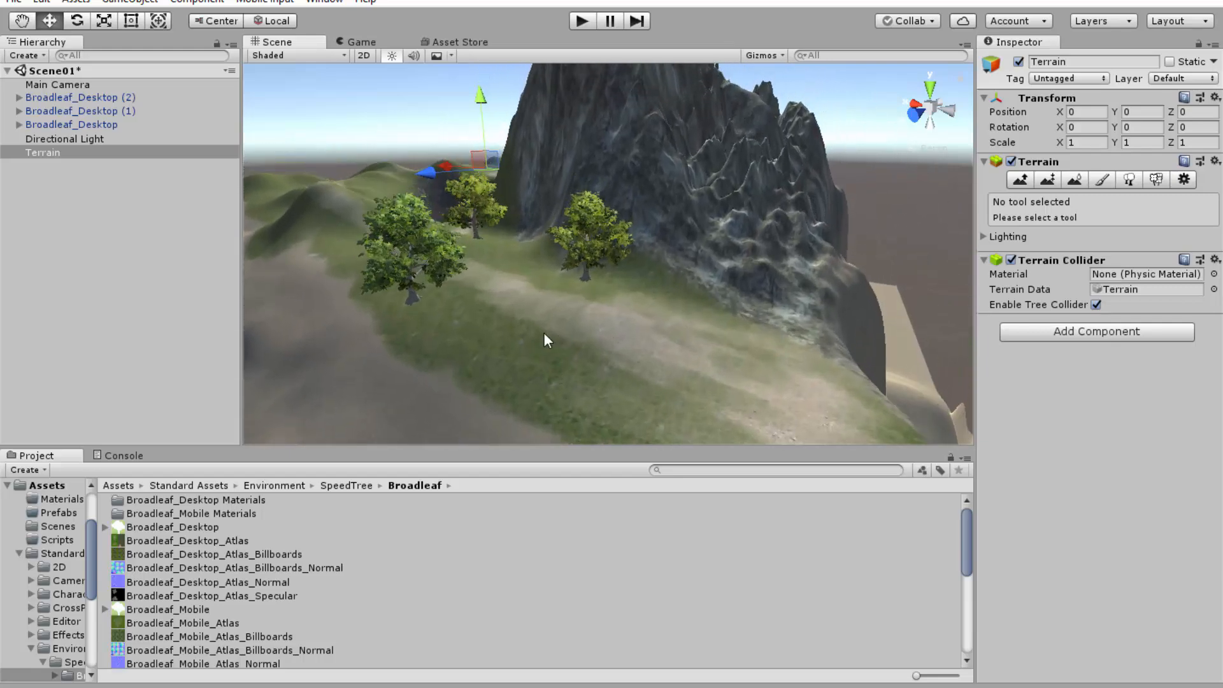
scroll(538, 335, "up", 3)
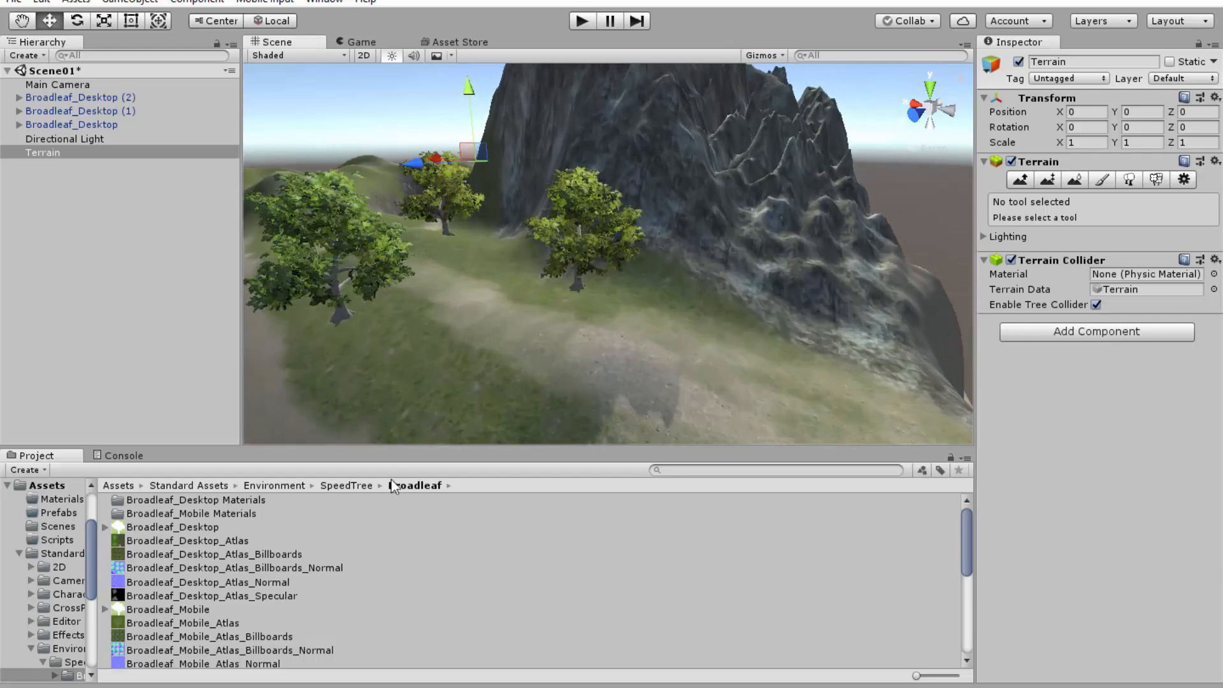
Step: Go back to the Environment folder of the standard assets and open its Water folder
left_click(347, 486)
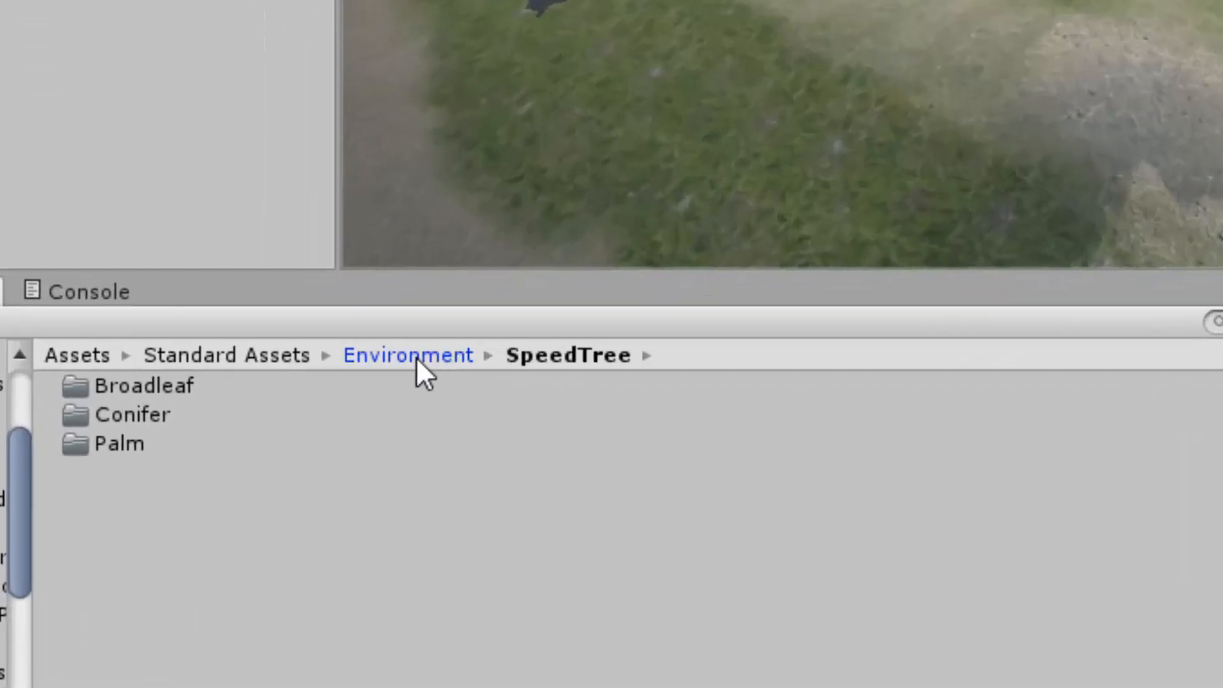
left_click(273, 486)
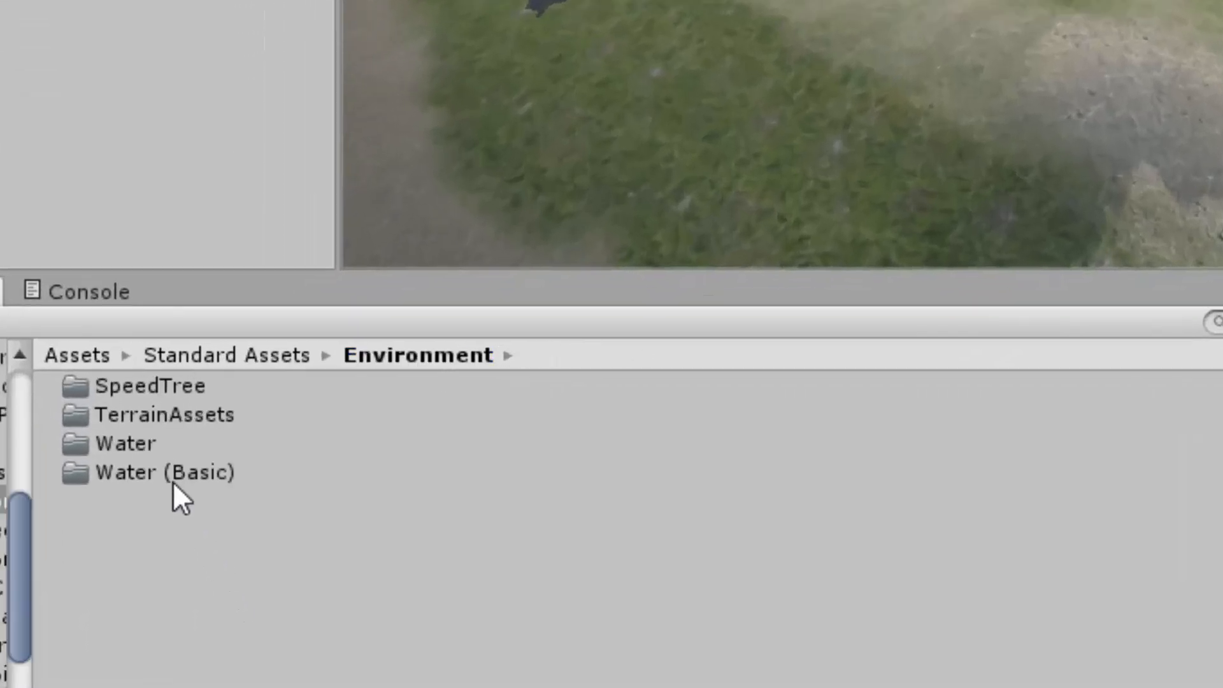
double_click(143, 441)
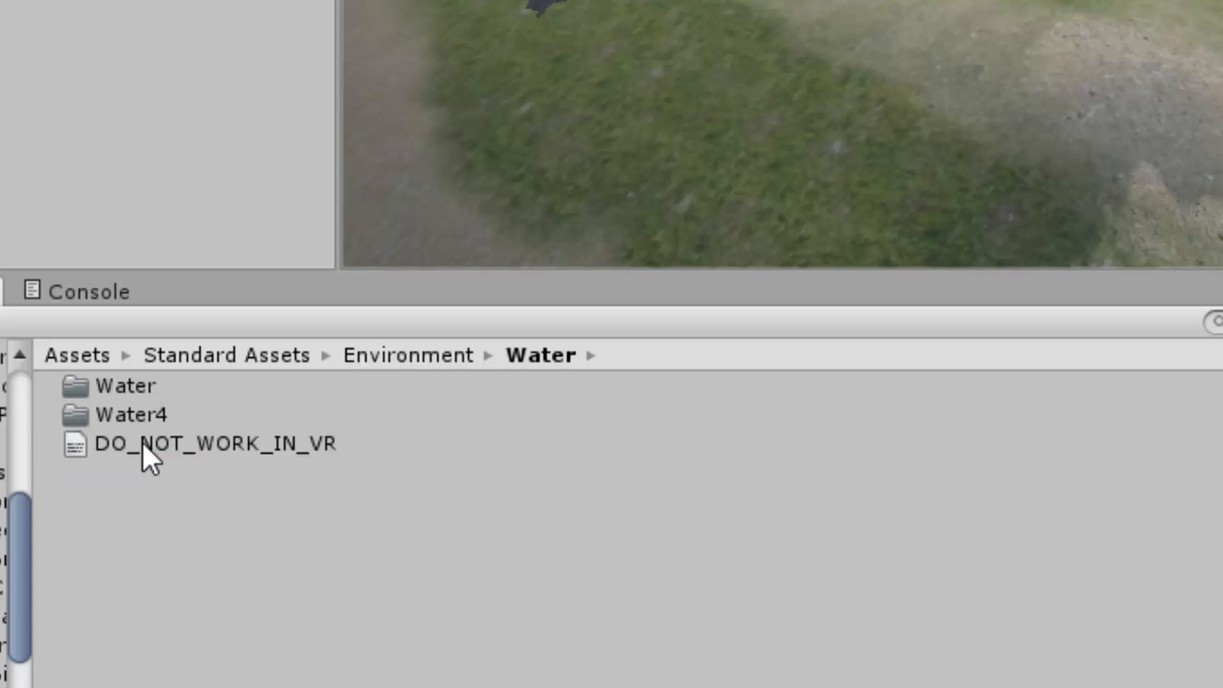
Step: Place the WaterProDaytime prefab from the Water subfolder's Prefabs into the scene beside the mountains
double_click(130, 385)
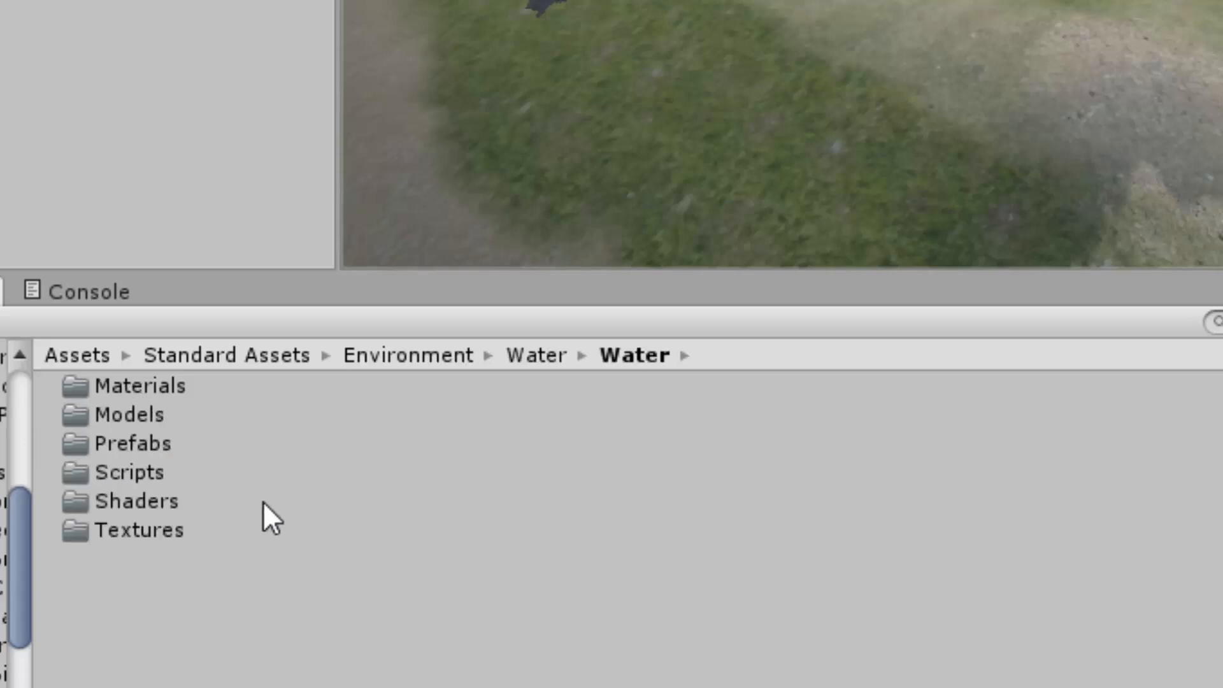
double_click(136, 445)
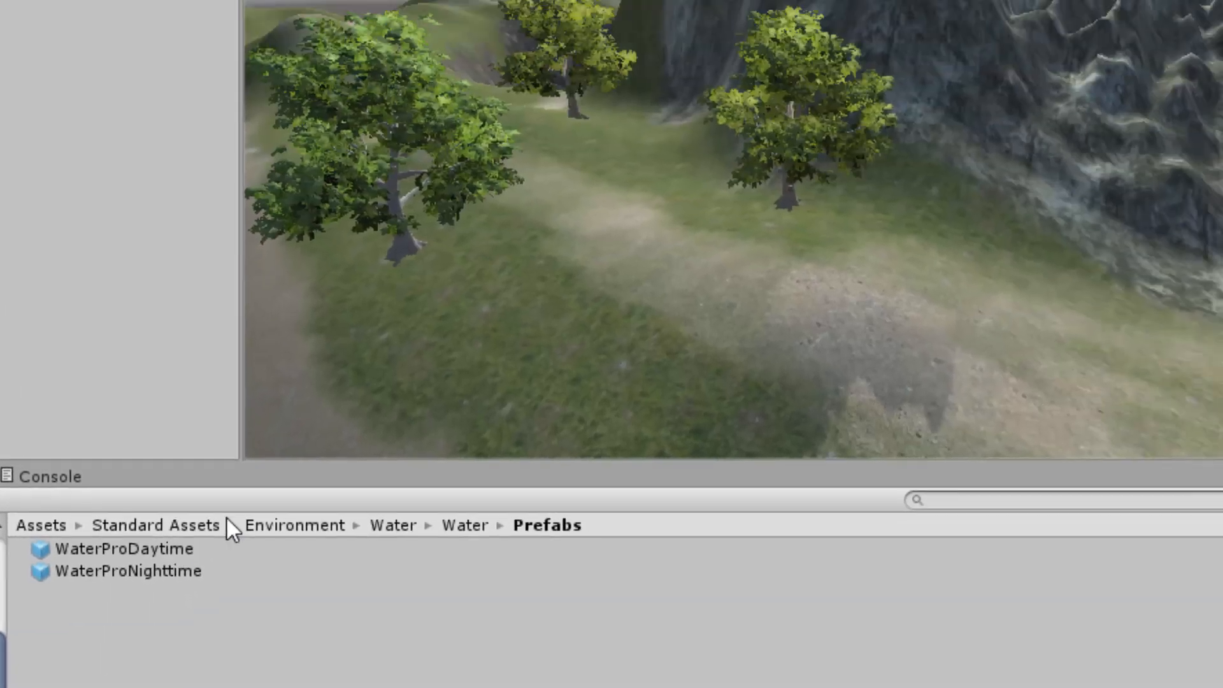
scroll(901, 11, "down", 8)
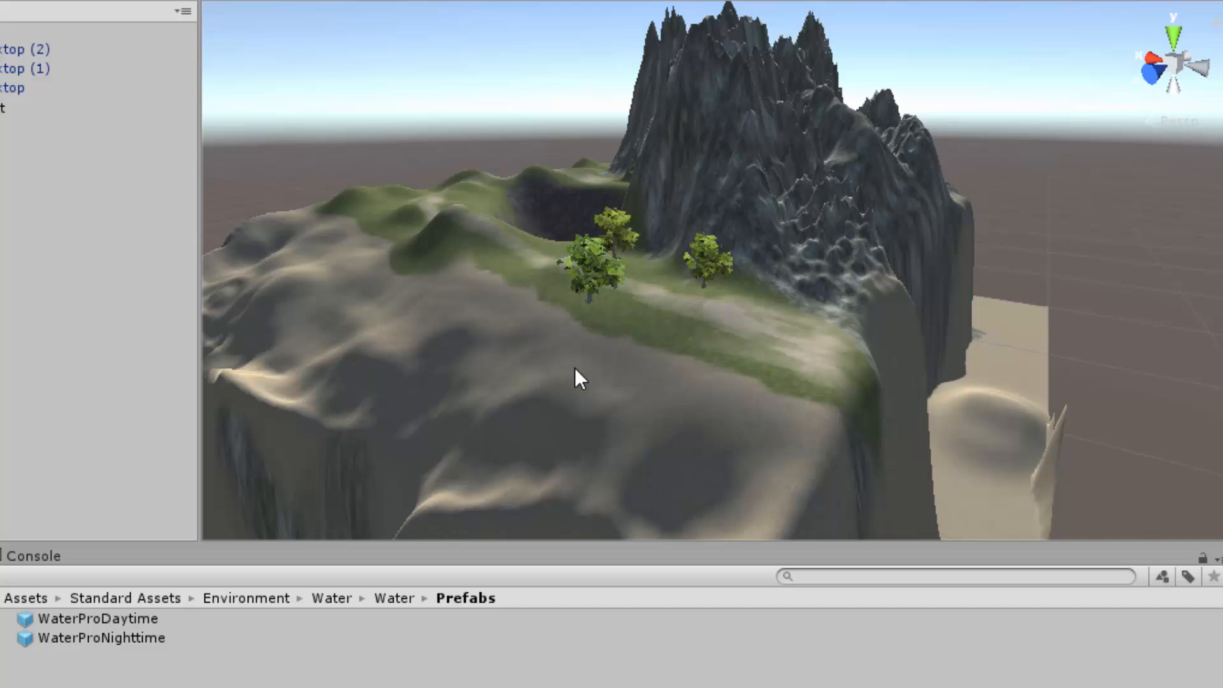
scroll(575, 368, "down", 5)
left_click_drag(107, 617, 964, 378)
scroll(968, 378, "down", 5)
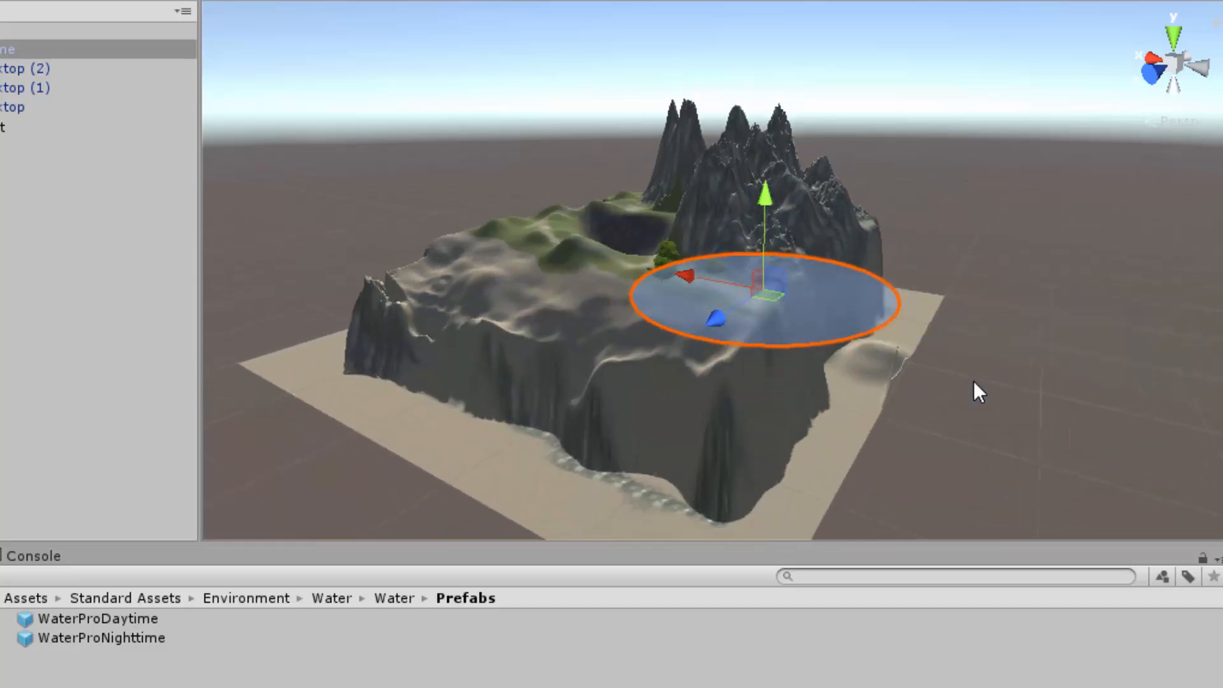
scroll(973, 382, "up", 4)
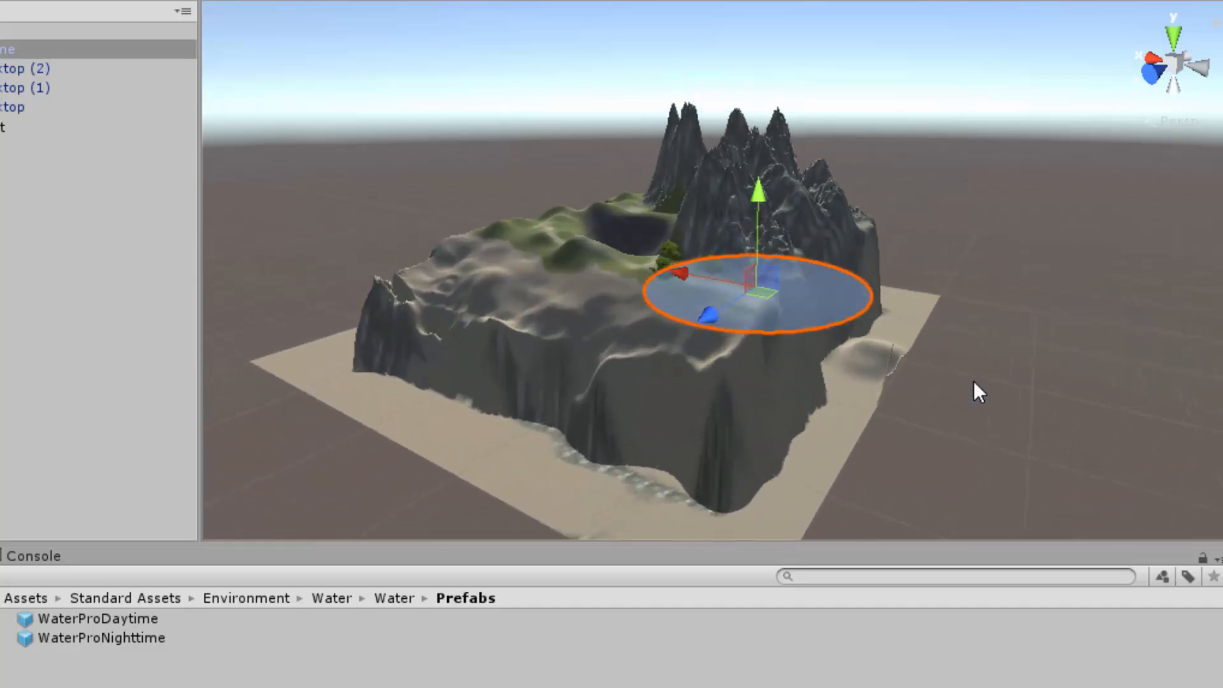
scroll(974, 382, "up", 3)
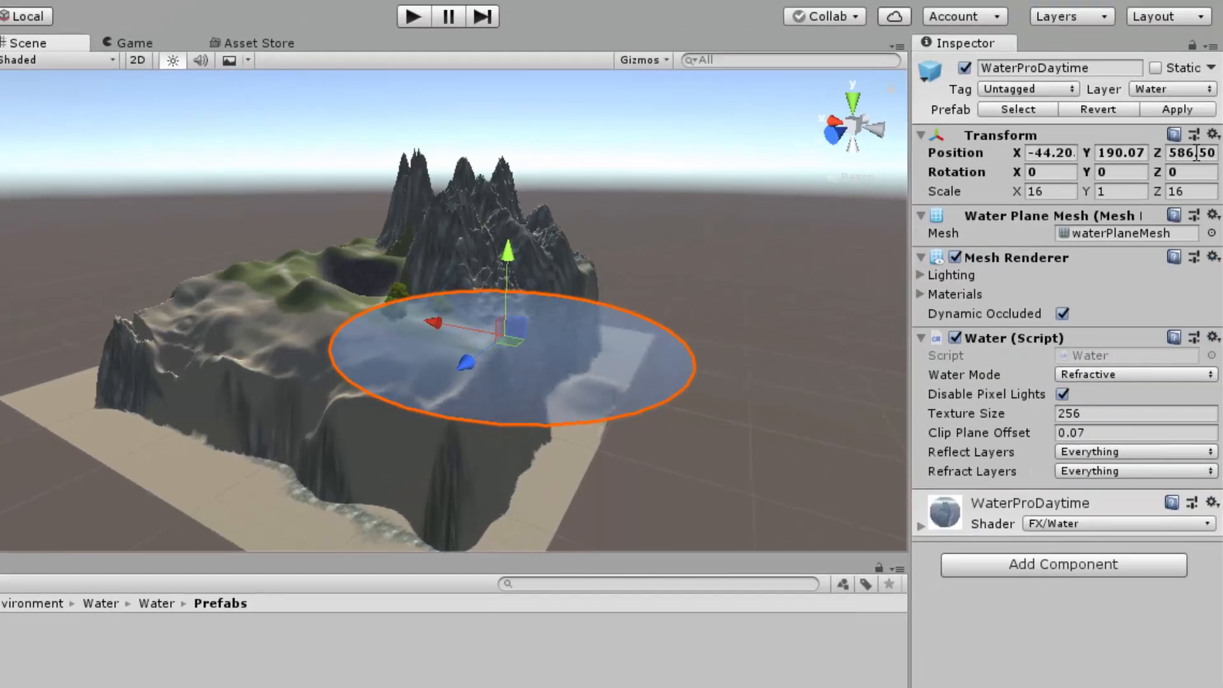
Step: Reset the water plane's position and move it over the crater, to about X 233, Y 88, Z 279.4
left_click(1213, 135)
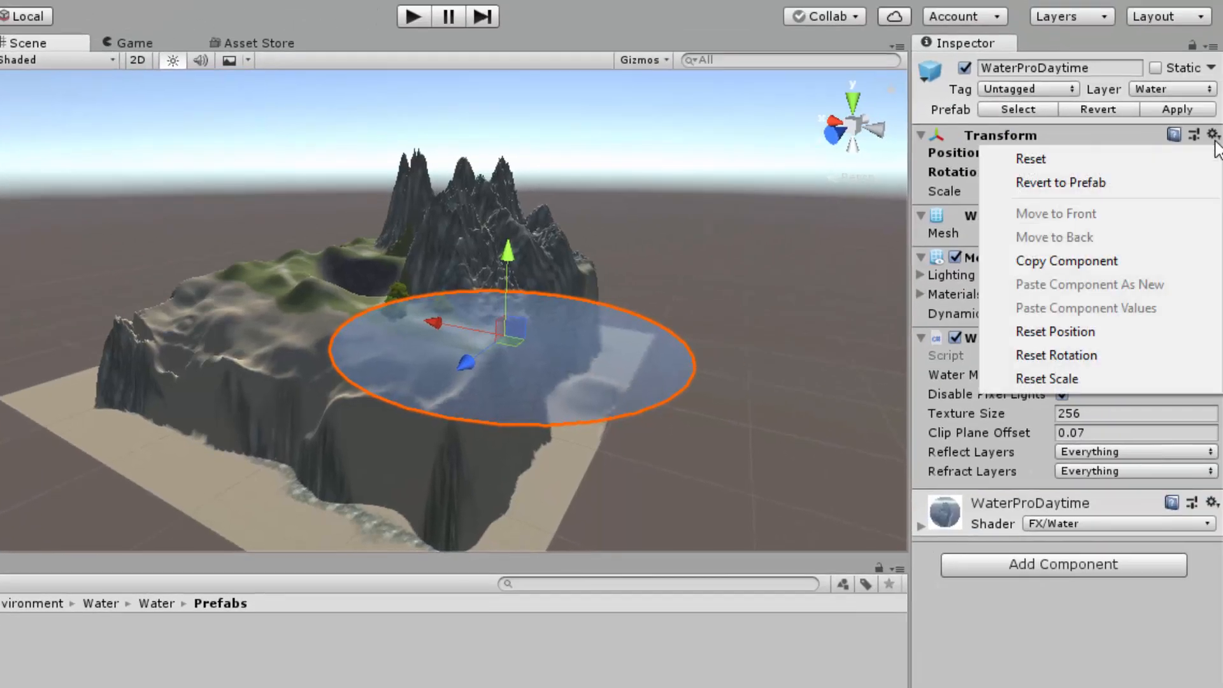
left_click(1092, 332)
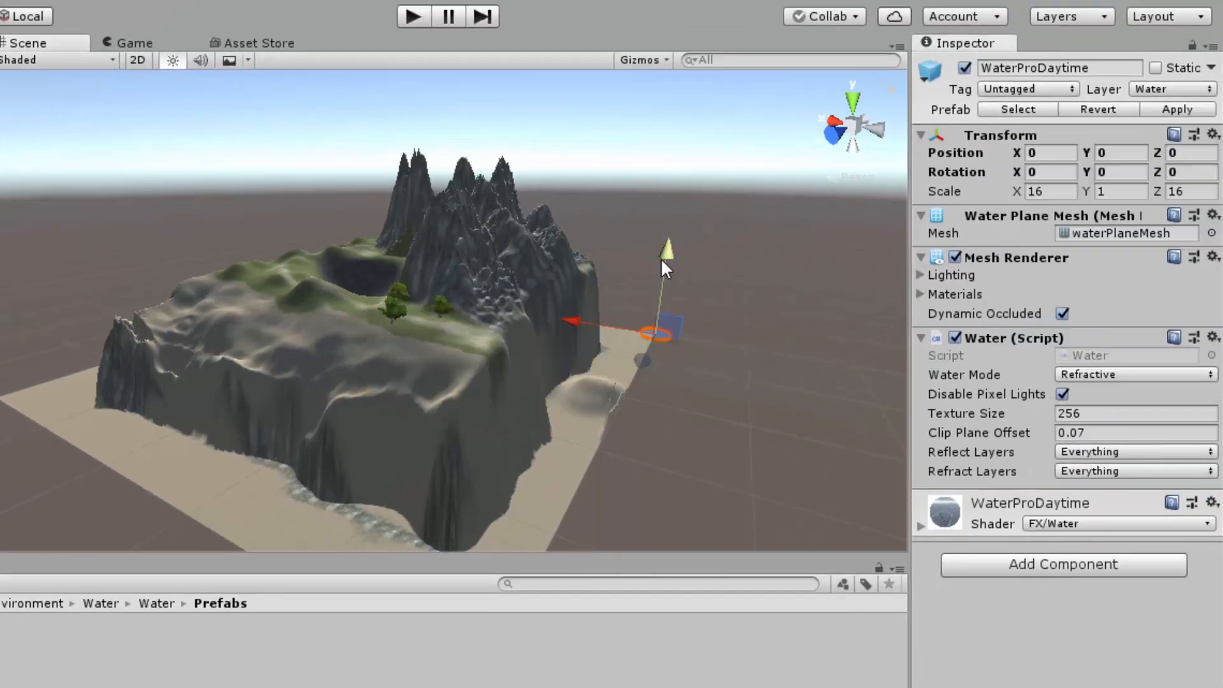
left_click_drag(666, 252, 629, 322)
left_click_drag(538, 320, 215, 255)
left_click_drag(458, 446, 720, 636, "alt")
left_click_drag(479, 409, 200, 502, "alt")
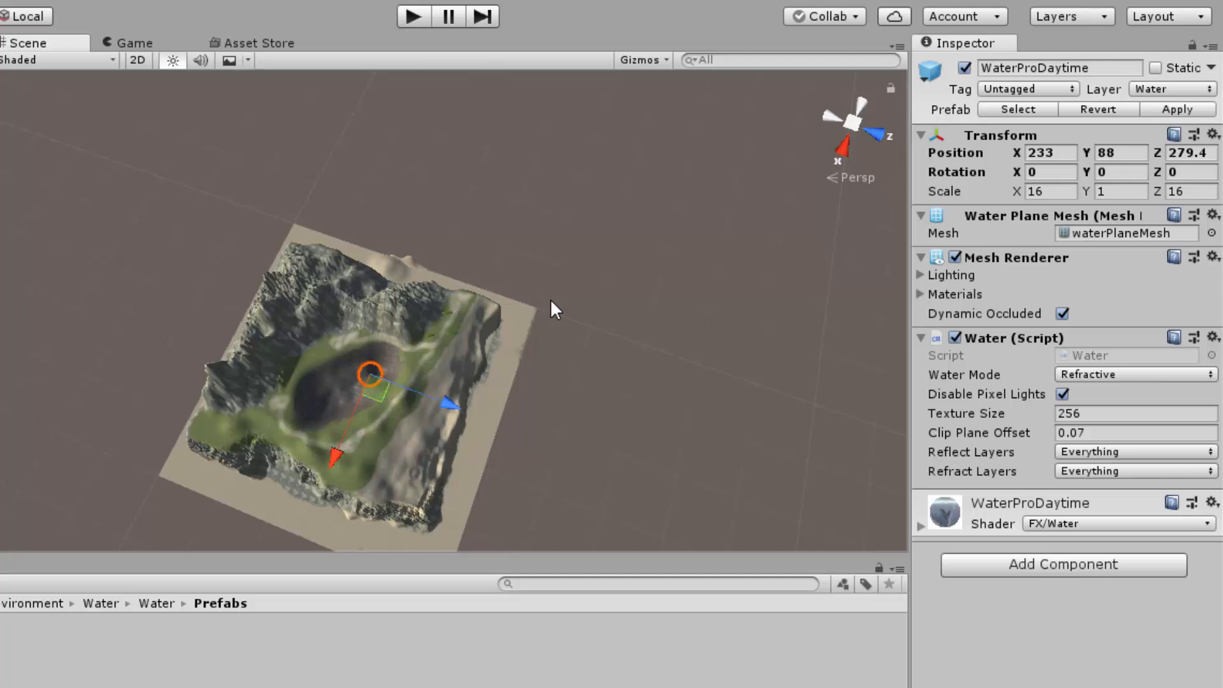
Step: Set the water plane's X and Z positions to 250 and raise it to Y 94
left_click(1060, 150)
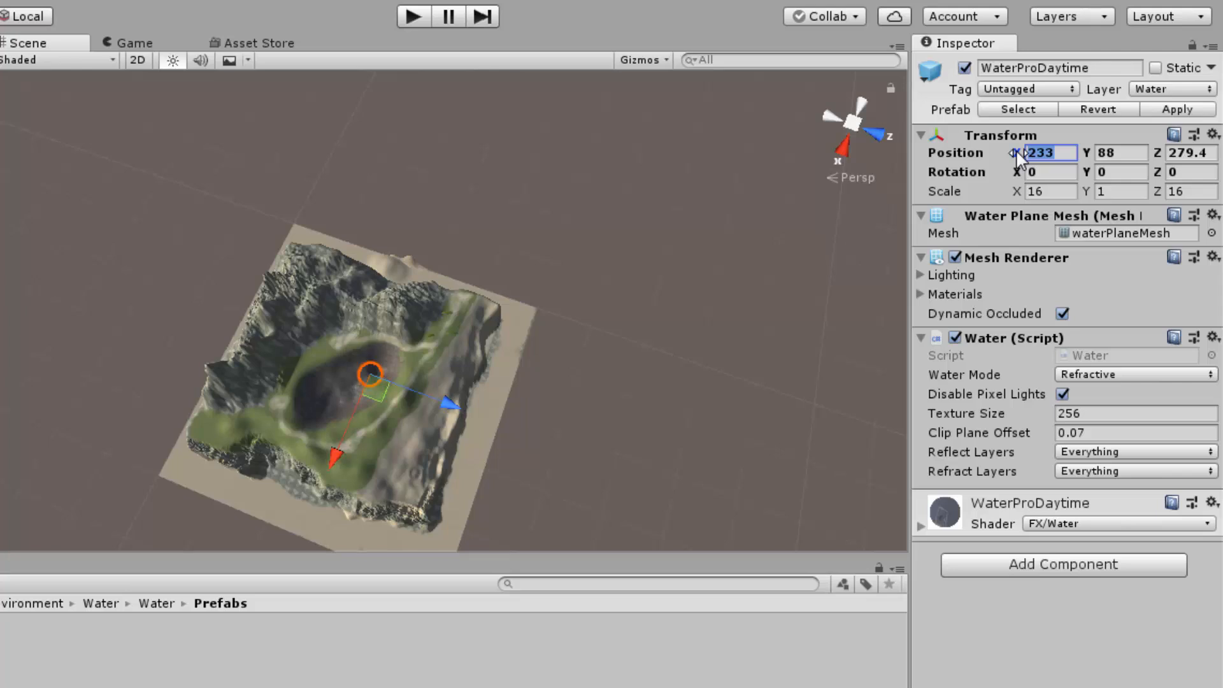
type("250")
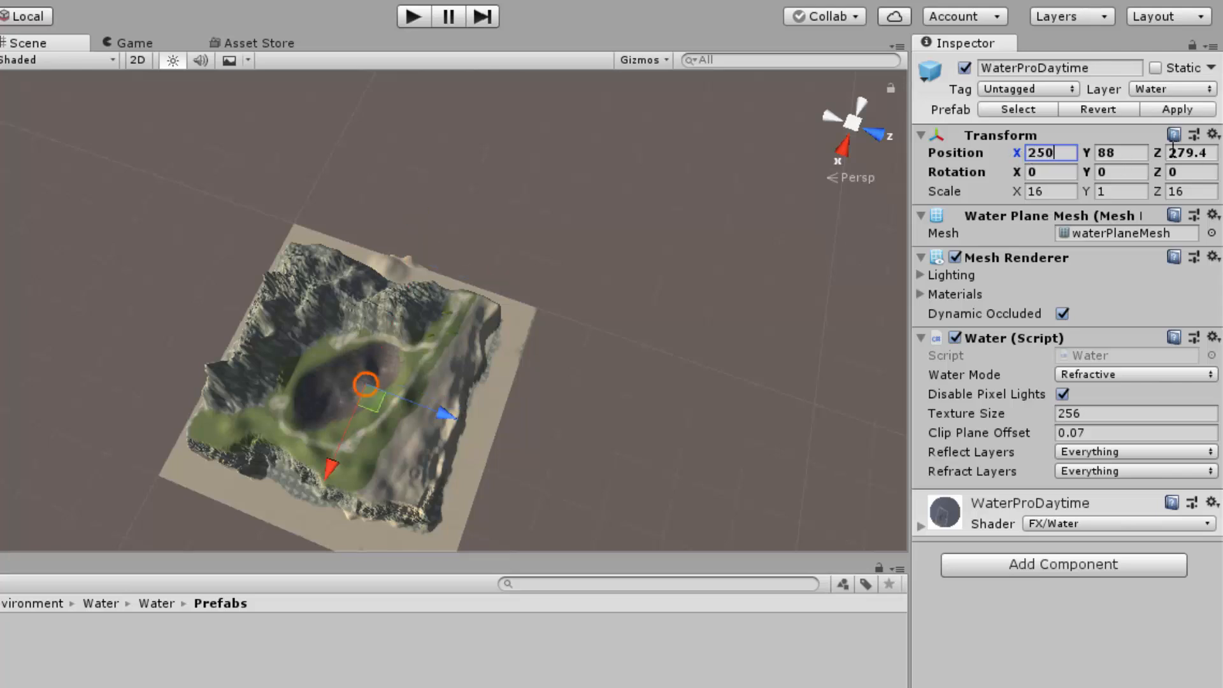
left_click(1174, 148)
type("250")
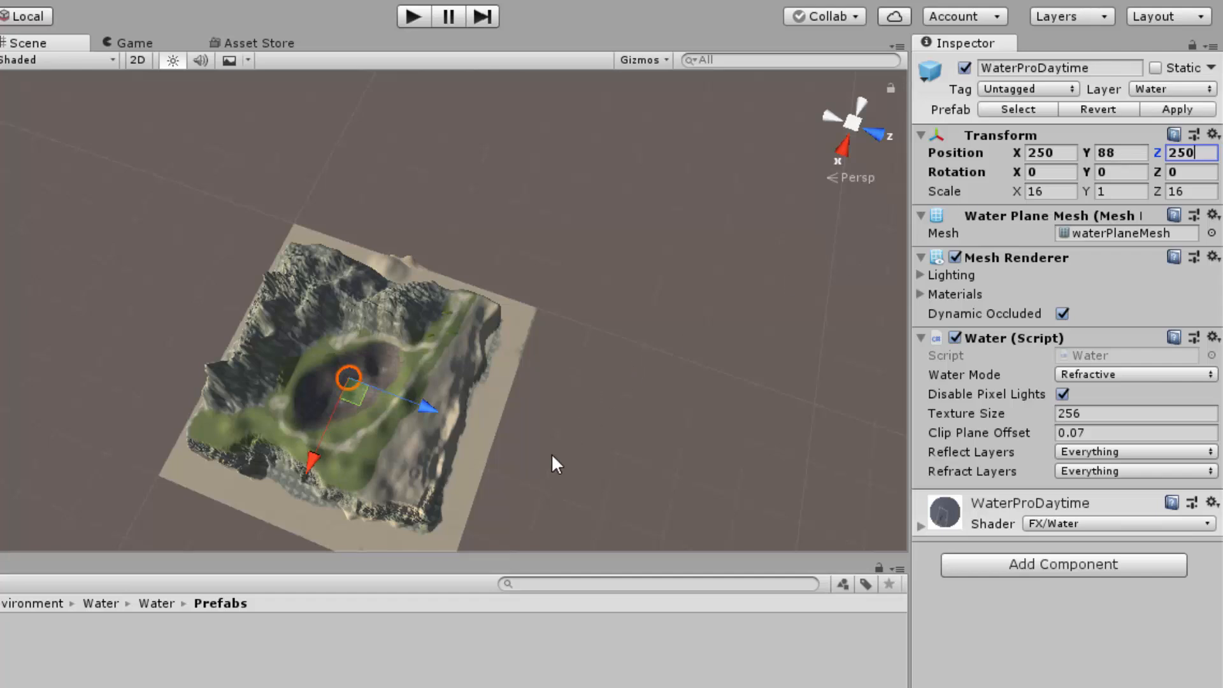
left_click_drag(551, 453, 370, 330, "alt")
mouse_move(335, 247)
left_mouse_down()
mouse_move(330, 294)
mouse_move(325, 247)
left_mouse_up()
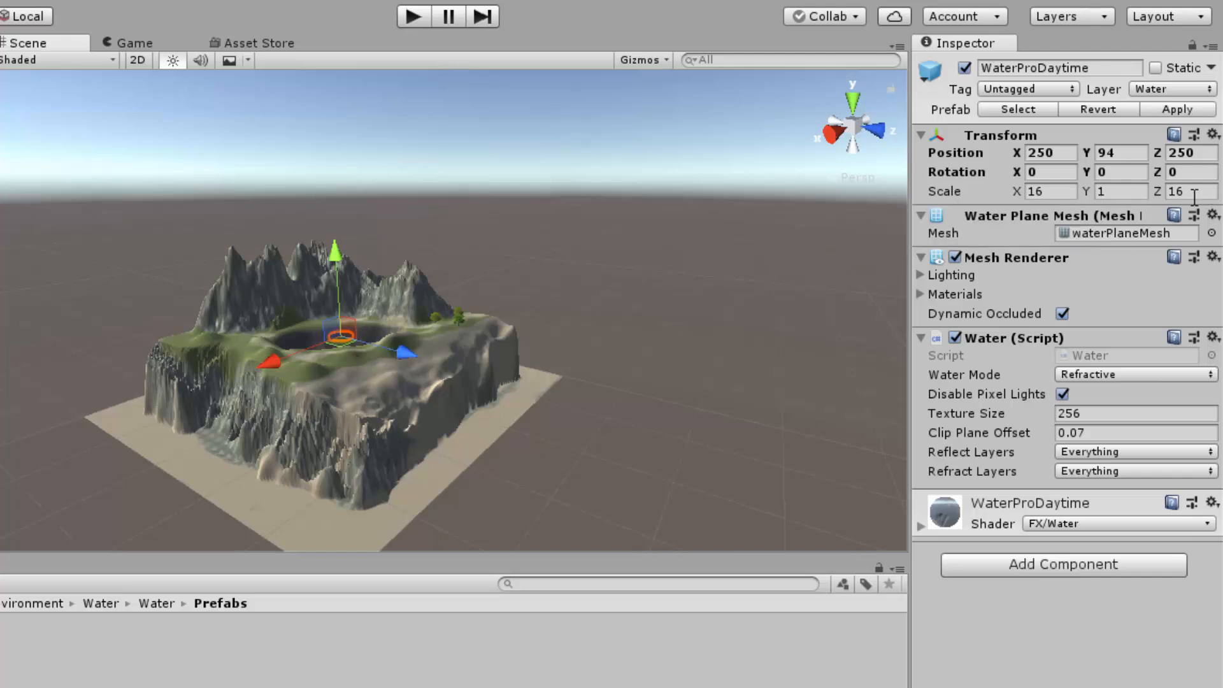
Step: Scale the water plane to 40 on X and Z
left_click(1059, 193)
type("40")
key("Tab")
key("Tab")
type("40")
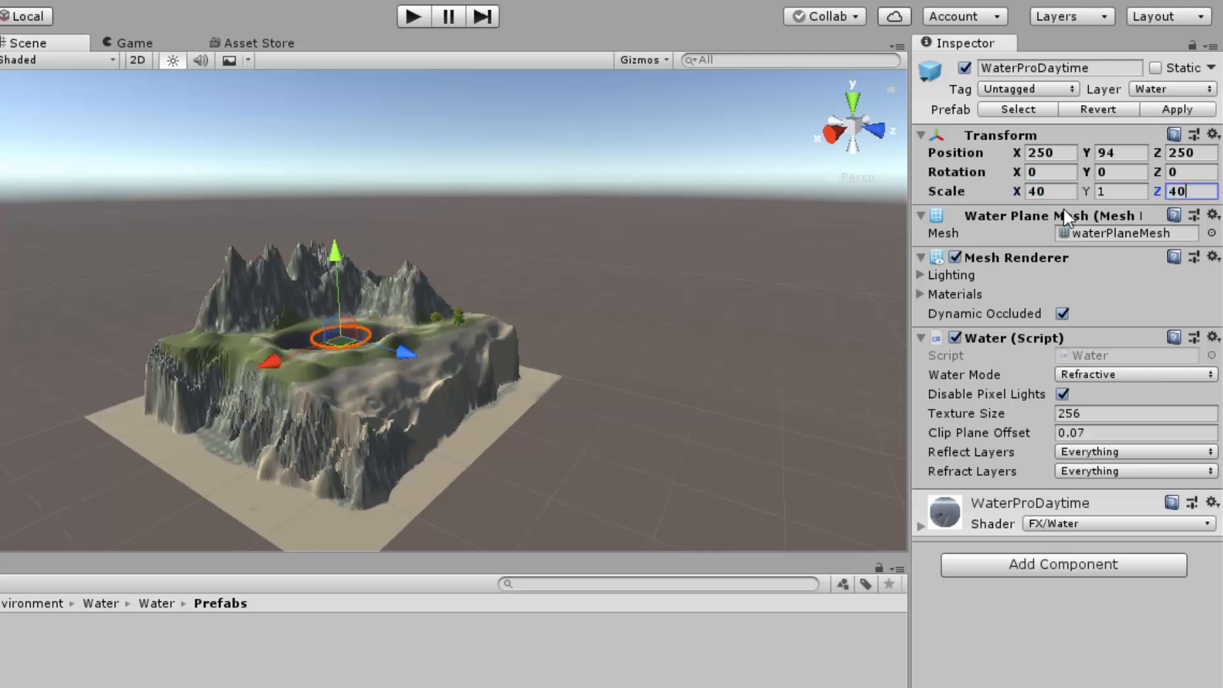
scroll(428, 424, "up", 2)
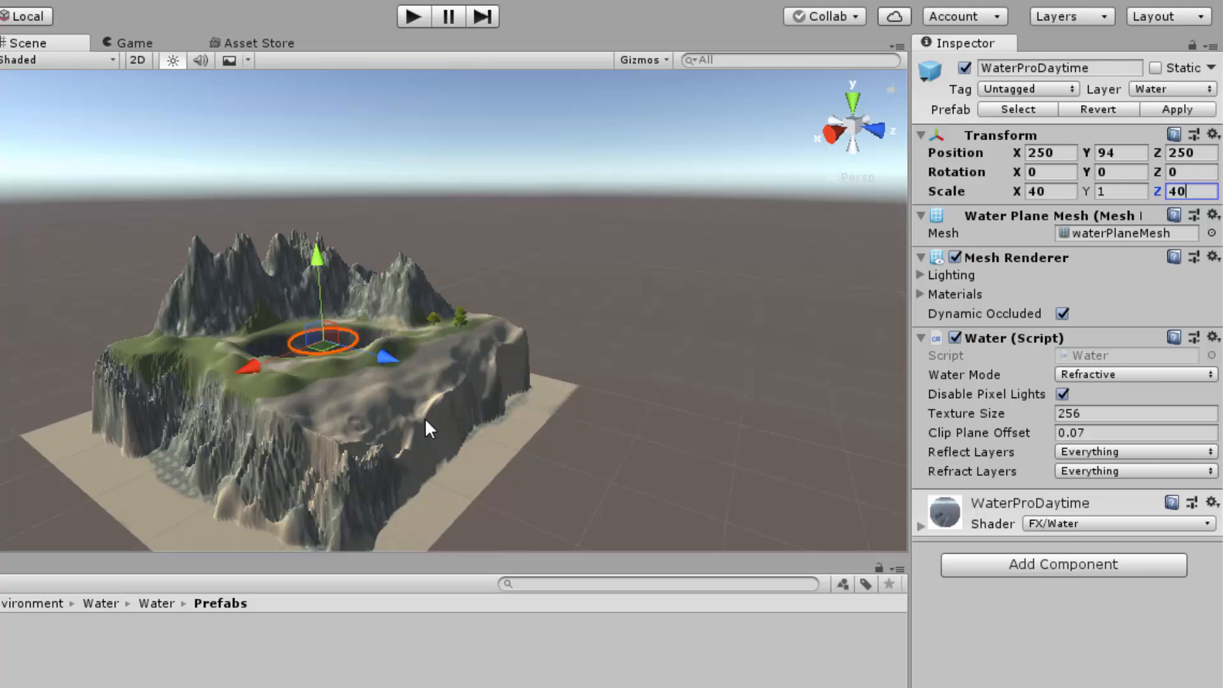
middle_click_drag(423, 428, 616, 559)
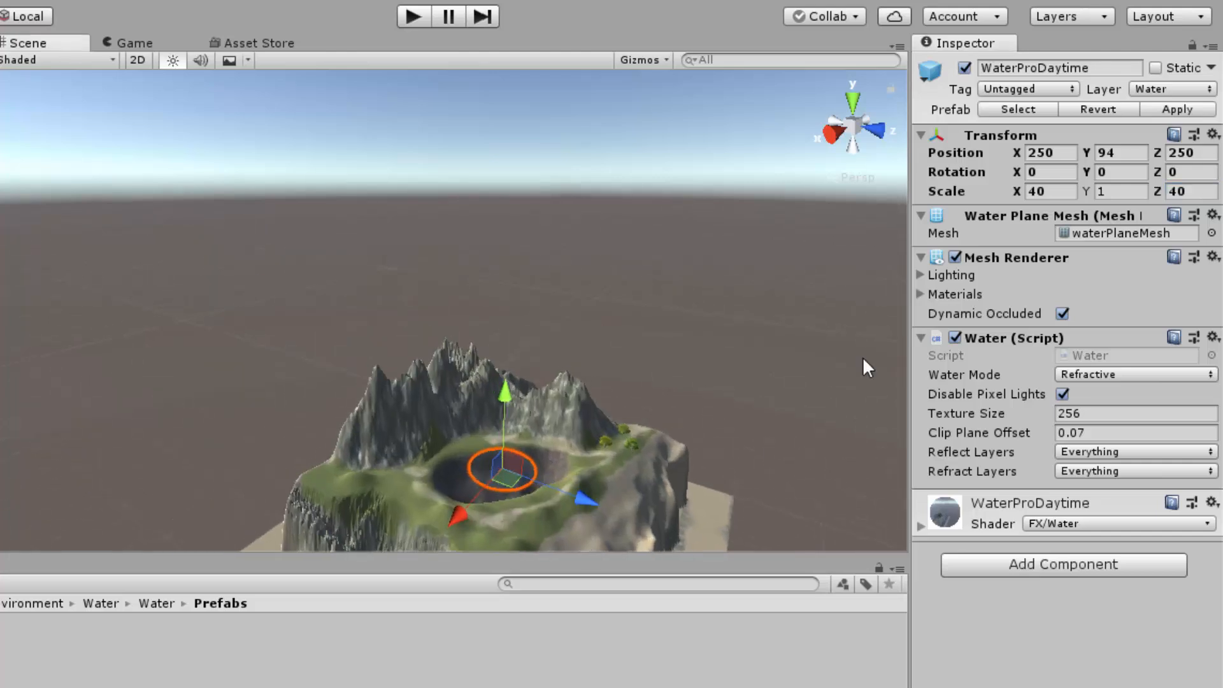
Step: Enlarge the water plane to a scale of 80 on X and Z to span the crater
left_click(1059, 191)
type("80")
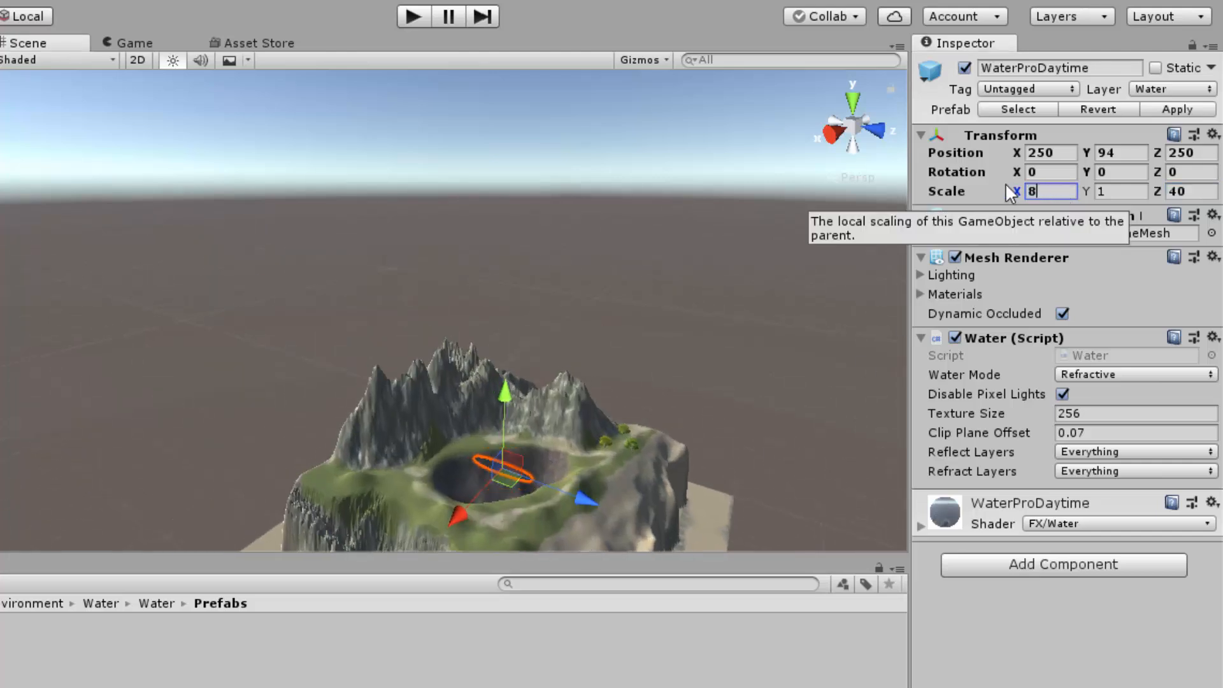
key("Tab")
key("Tab")
type("80")
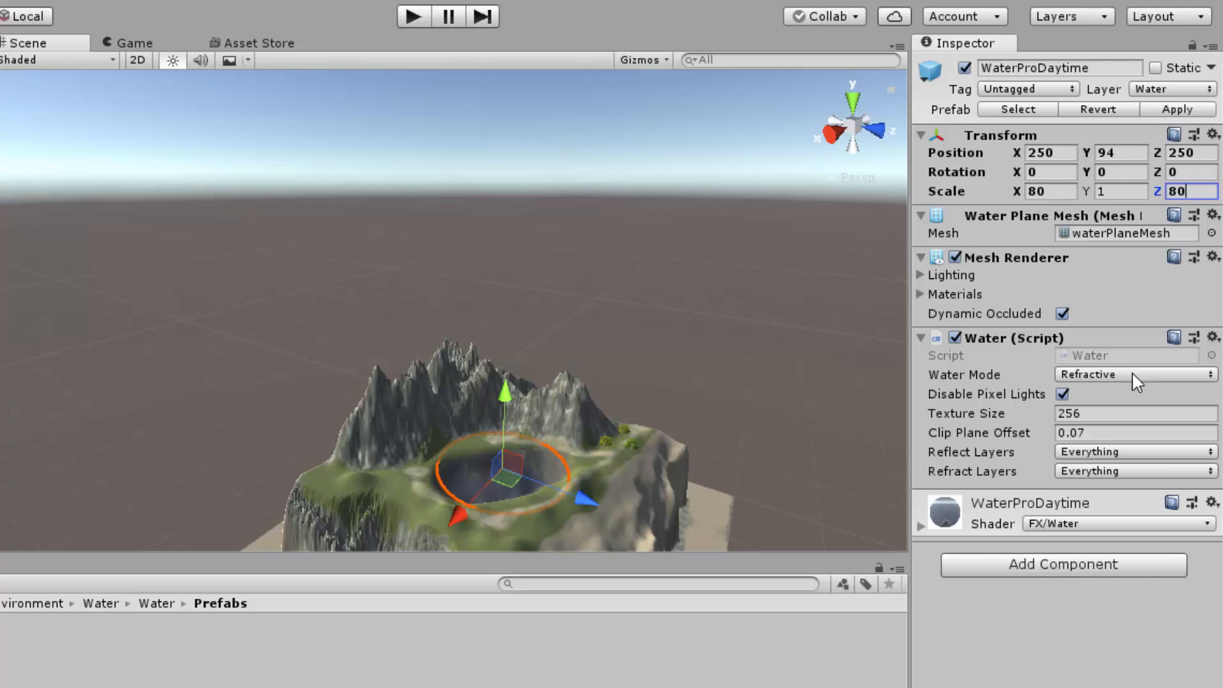
Step: Change the water mode to Reflective and frame the water plane in the scene view
left_click(1154, 376)
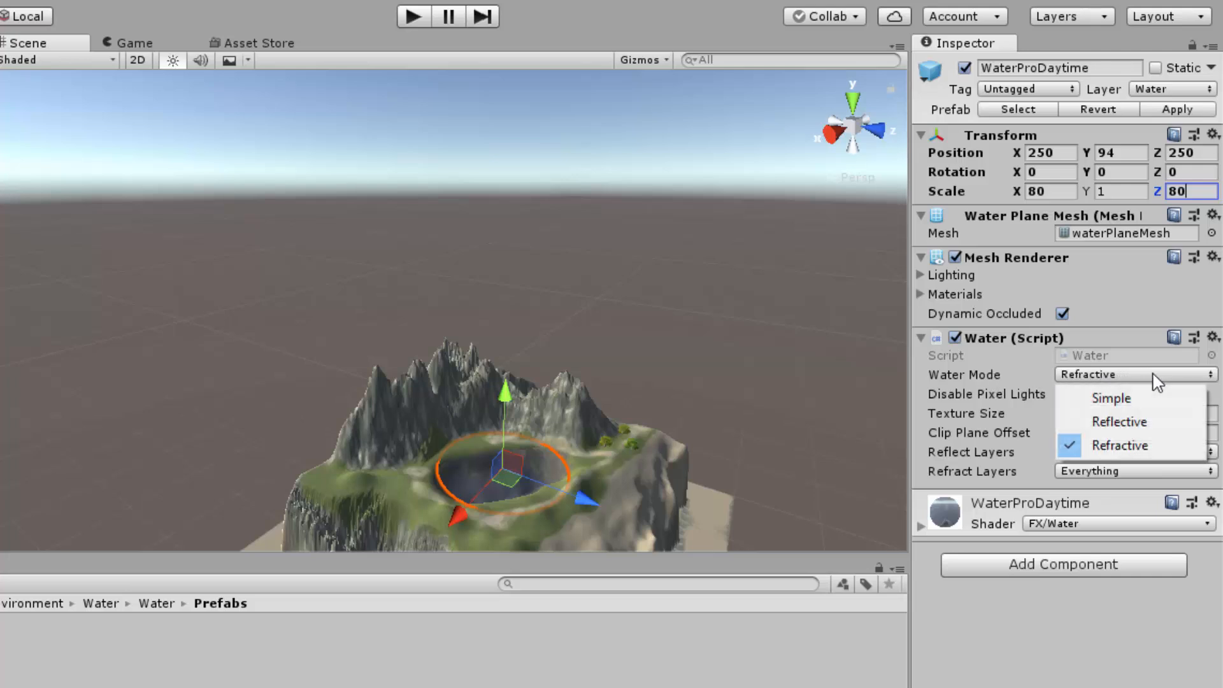
left_click(1146, 420)
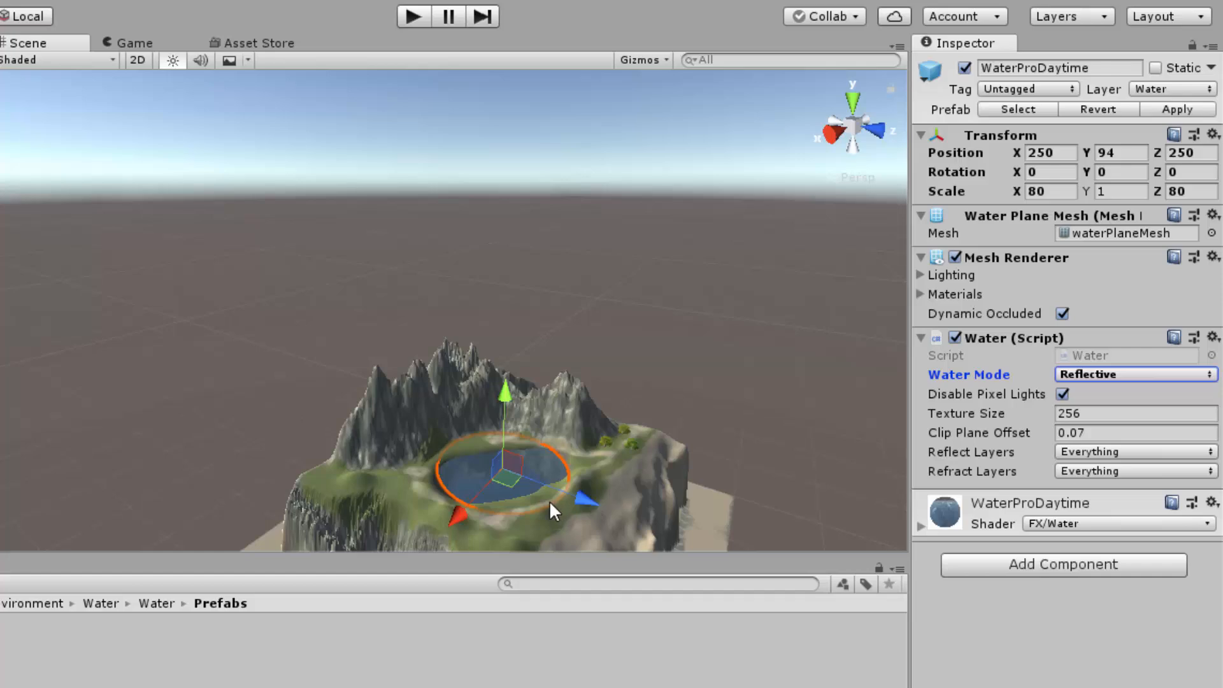
key("f")
left_click_drag(507, 408, 509, 449, "alt")
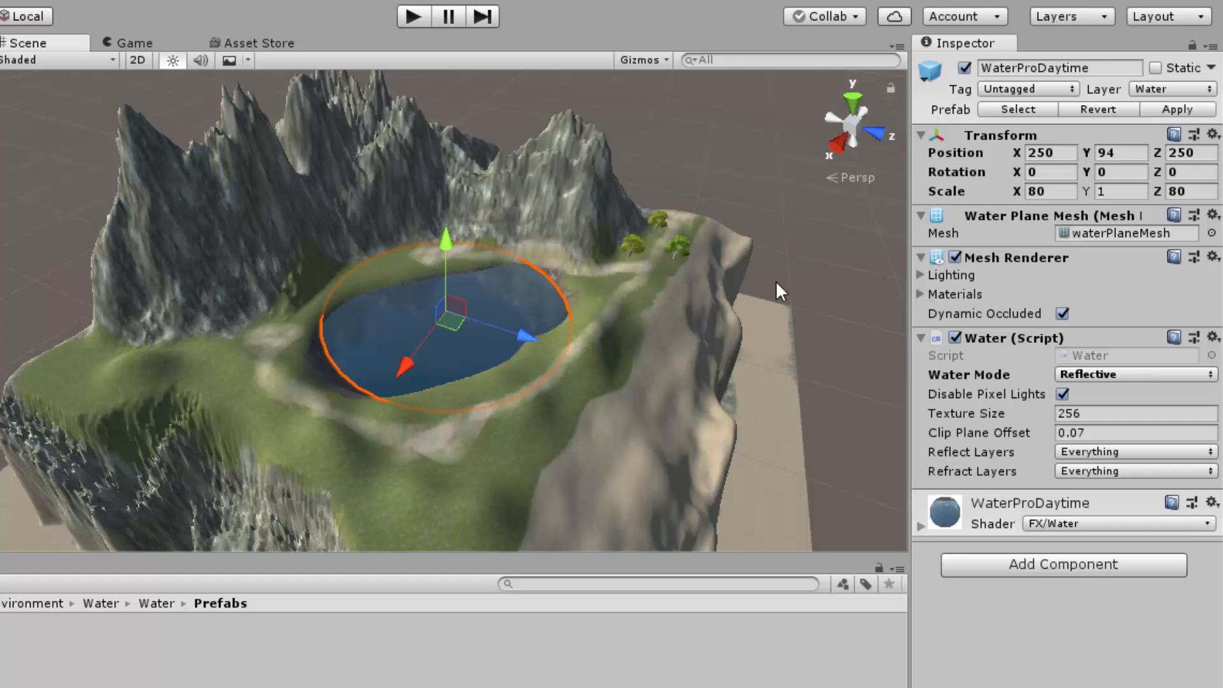
Step: Scale the water plane to 1000 on X and Z so it surrounds the terrain like a sea
left_click(1033, 191)
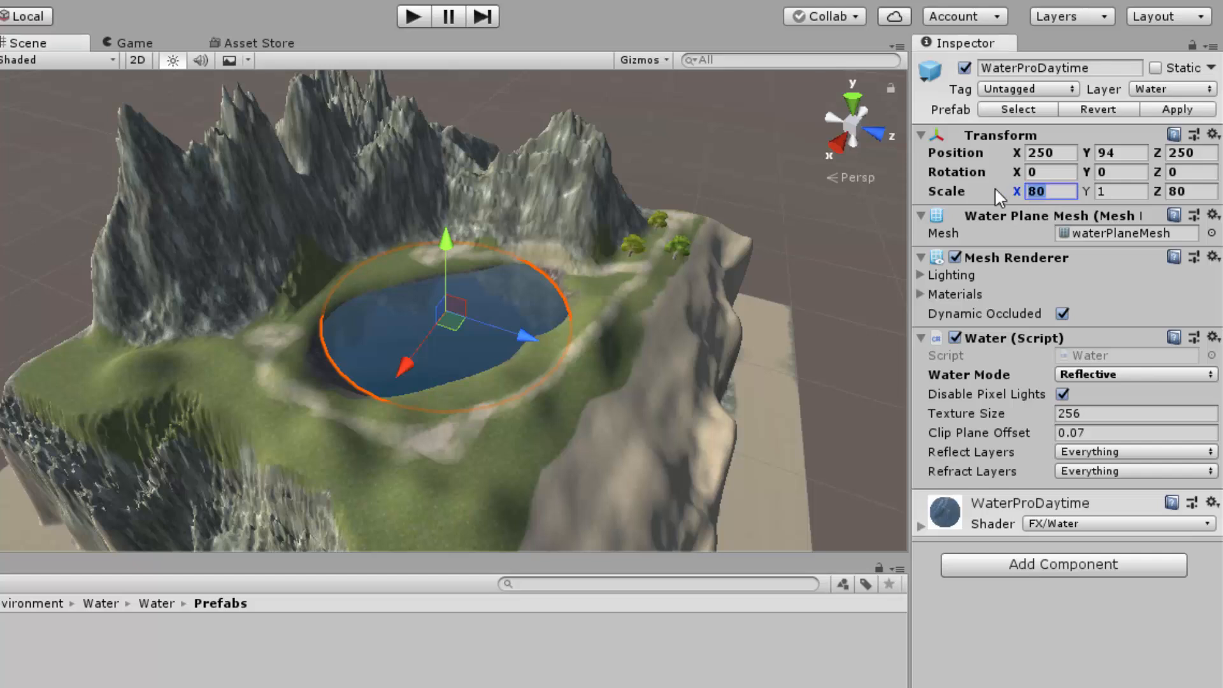
type("1000")
key("Tab")
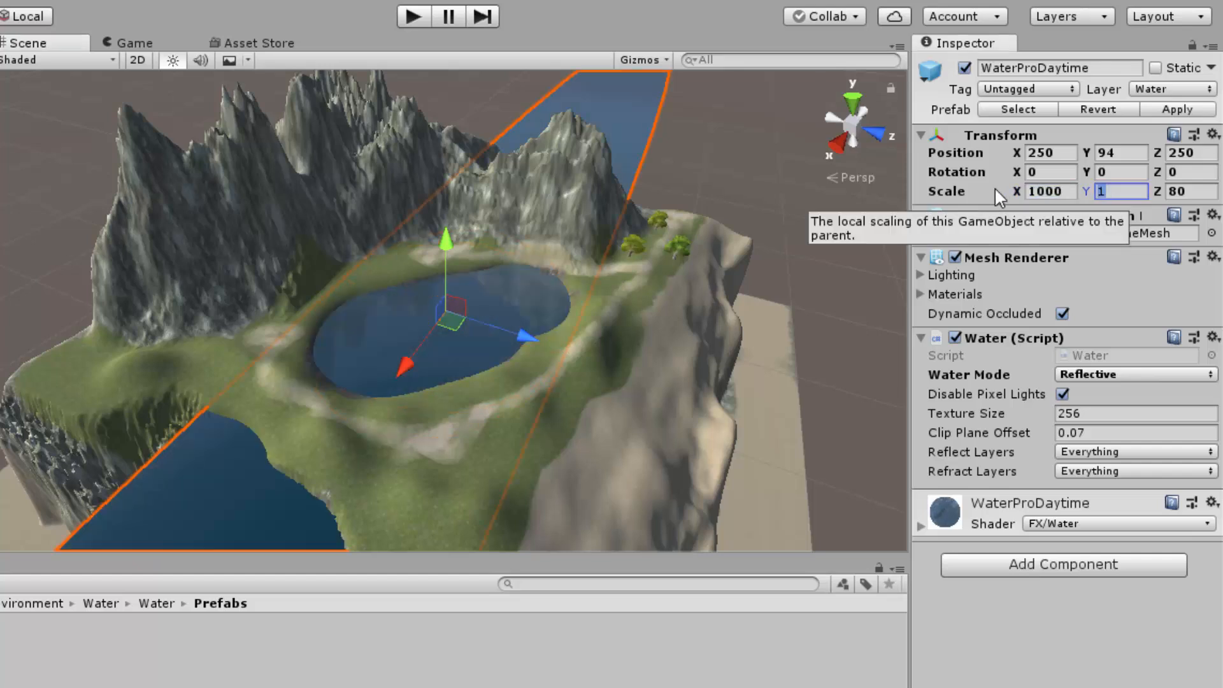
key("Tab")
type("1000")
scroll(735, 296, "down", 5)
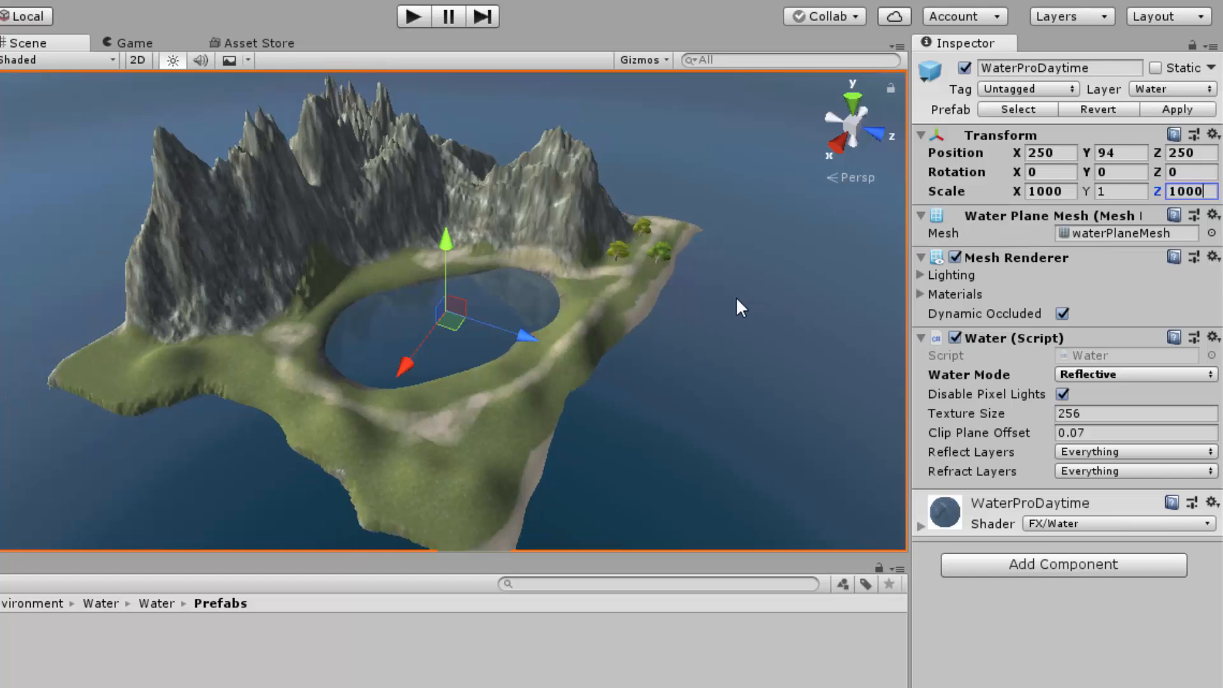
scroll(735, 297, "down", 3)
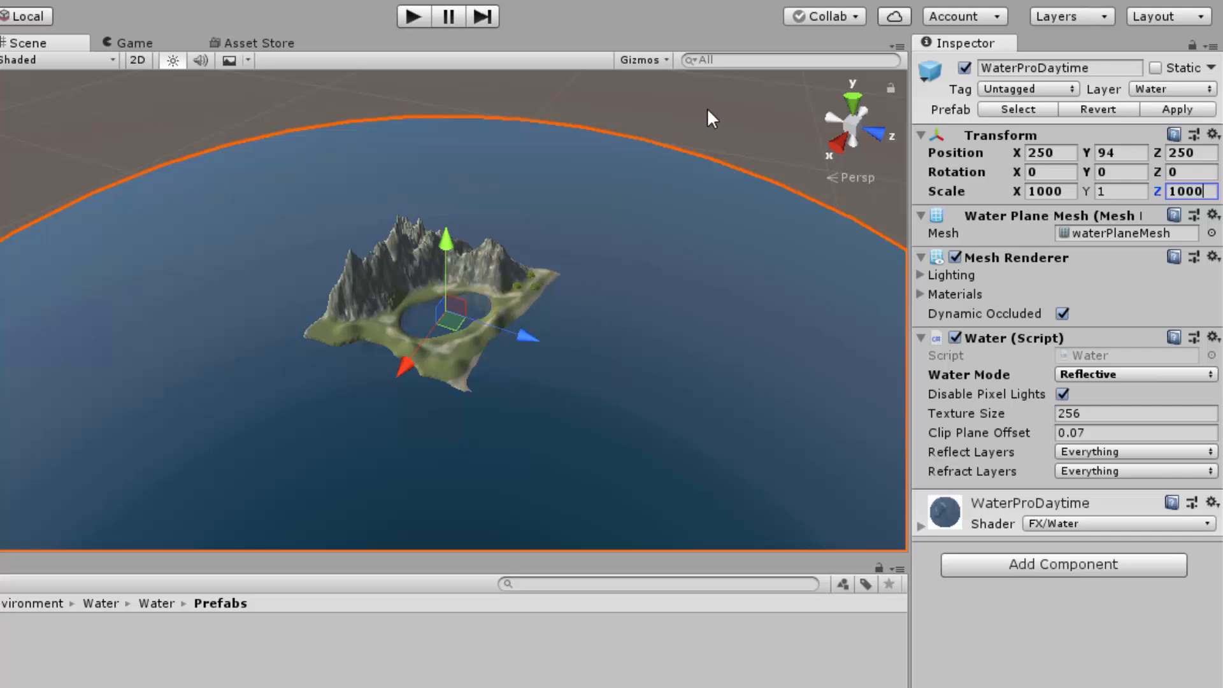
Step: Extend the water plane's scale to 10000 on X and Z
left_click(1039, 190)
left_click(1053, 191)
type("0")
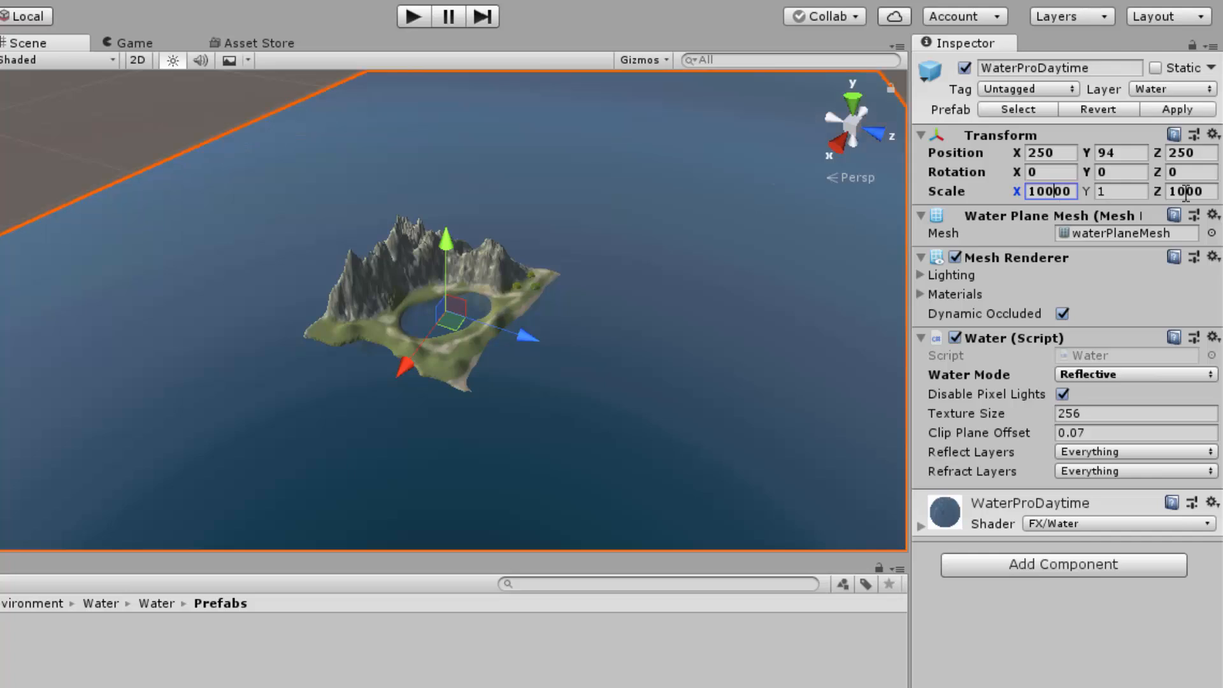
left_click(1186, 192)
left_click(1187, 192)
type("0")
scroll(674, 321, "down", 8)
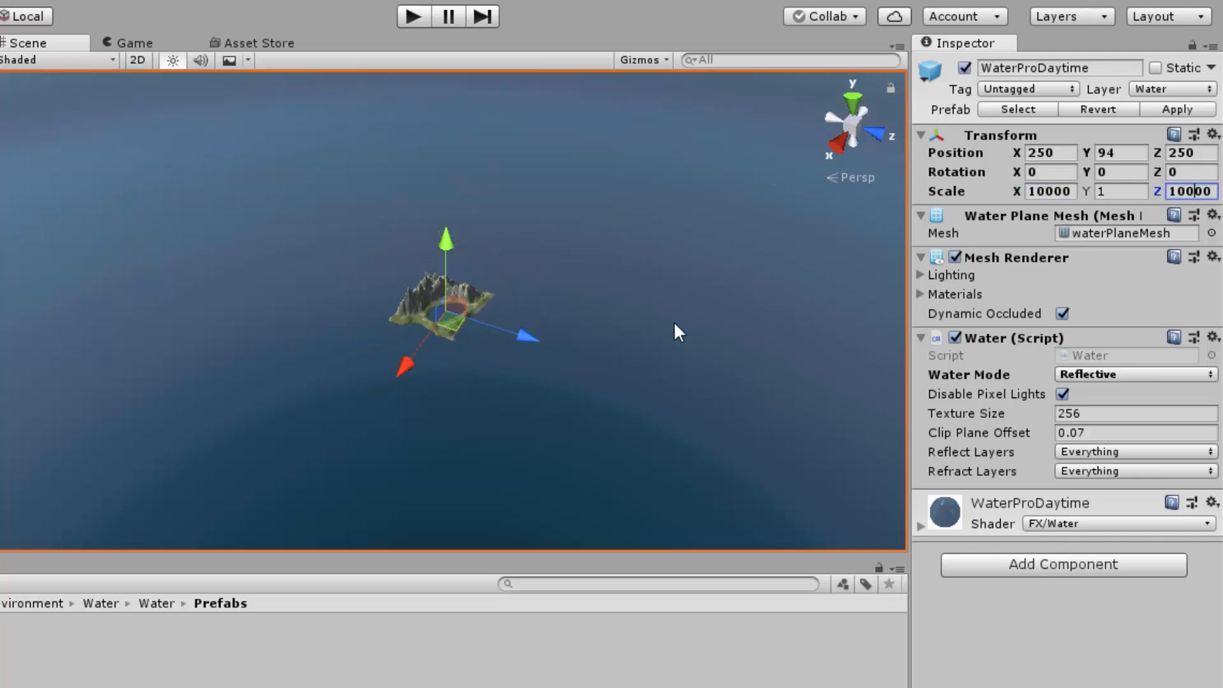
scroll(674, 321, "down", 5)
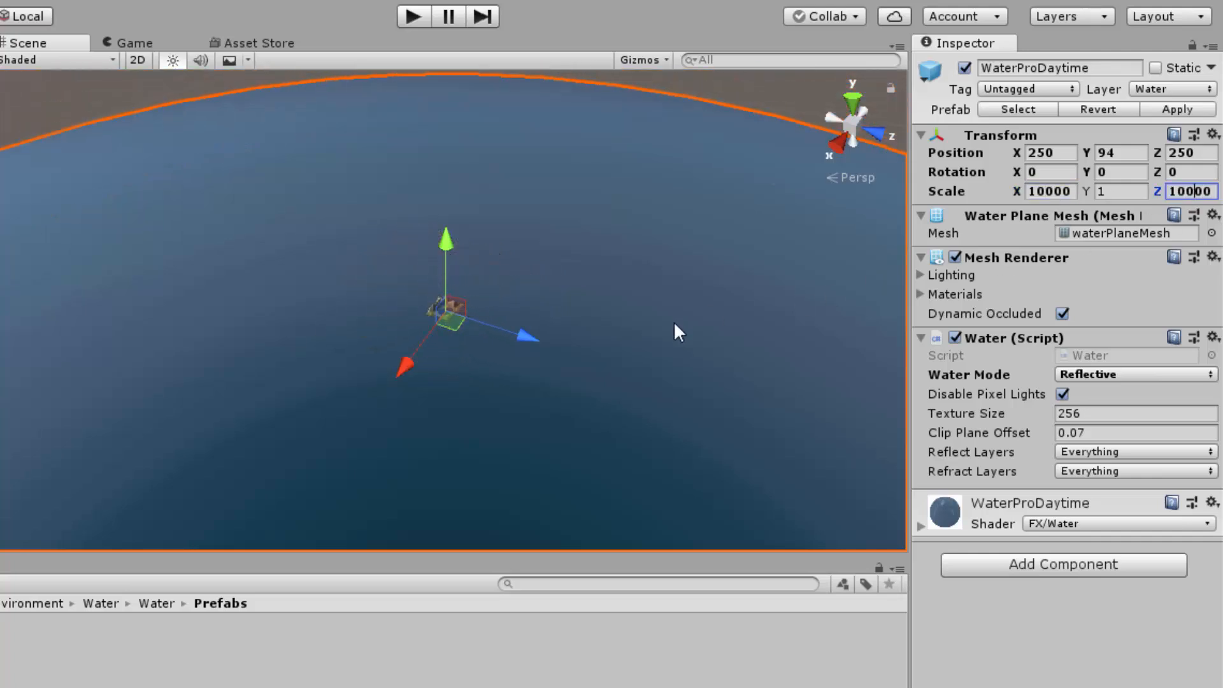
scroll(674, 321, "up", 5)
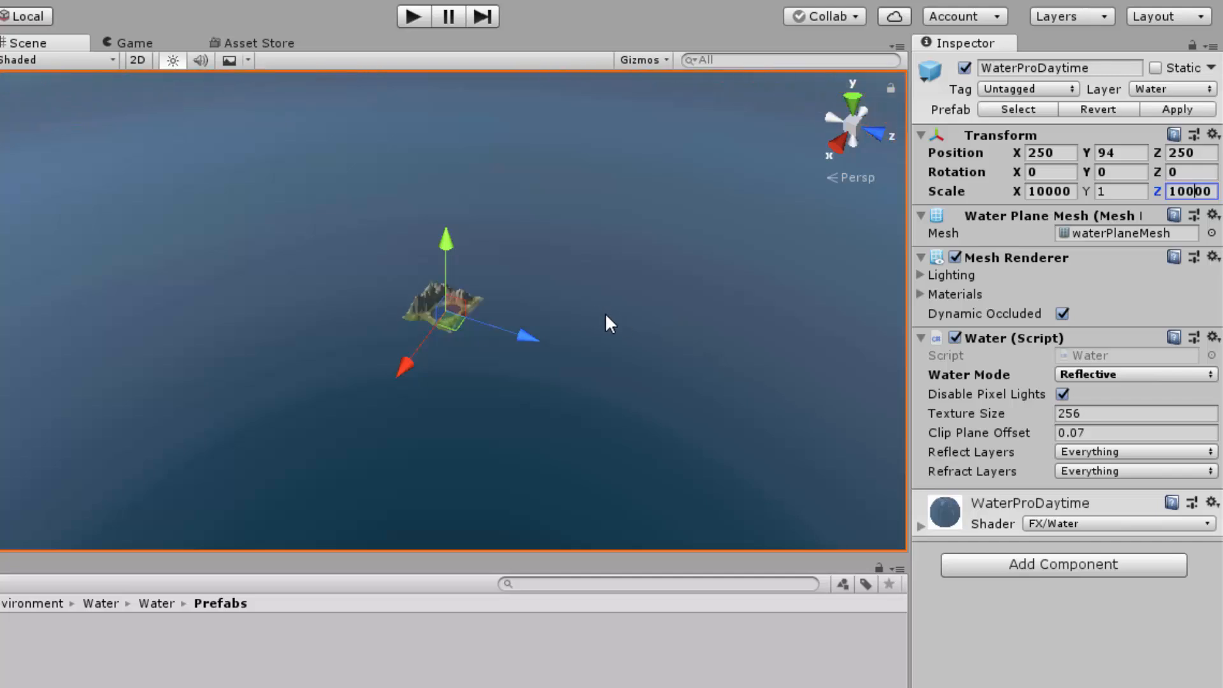
scroll(609, 324, "up", 5)
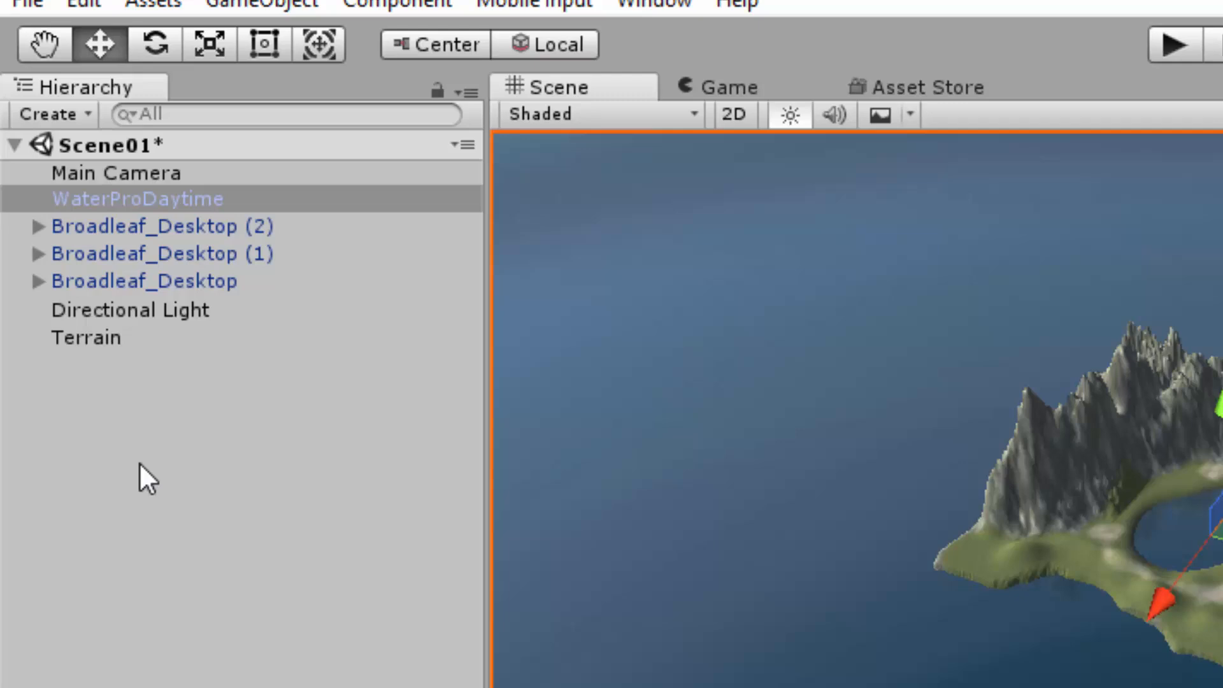
Step: Create an empty game object and move it out of WaterProDaytime to the scene's root level, below Terrain
right_click(102, 446)
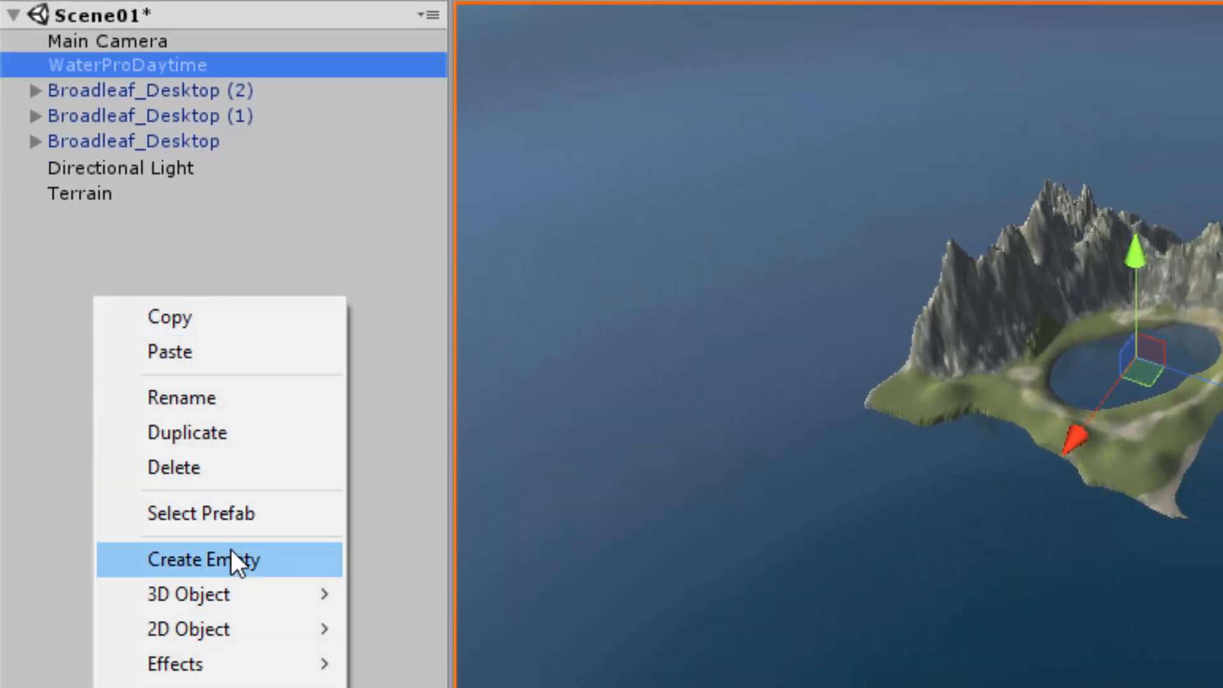
left_click(232, 559)
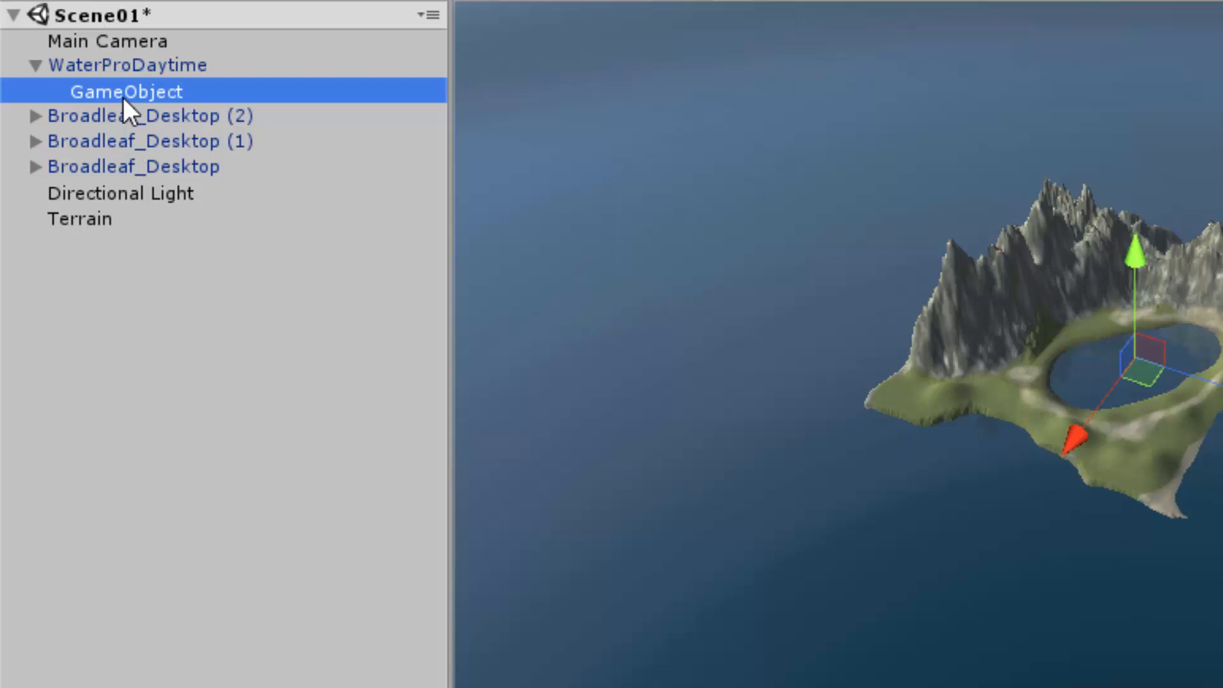
left_click_drag(124, 91, 63, 242)
left_click(71, 245)
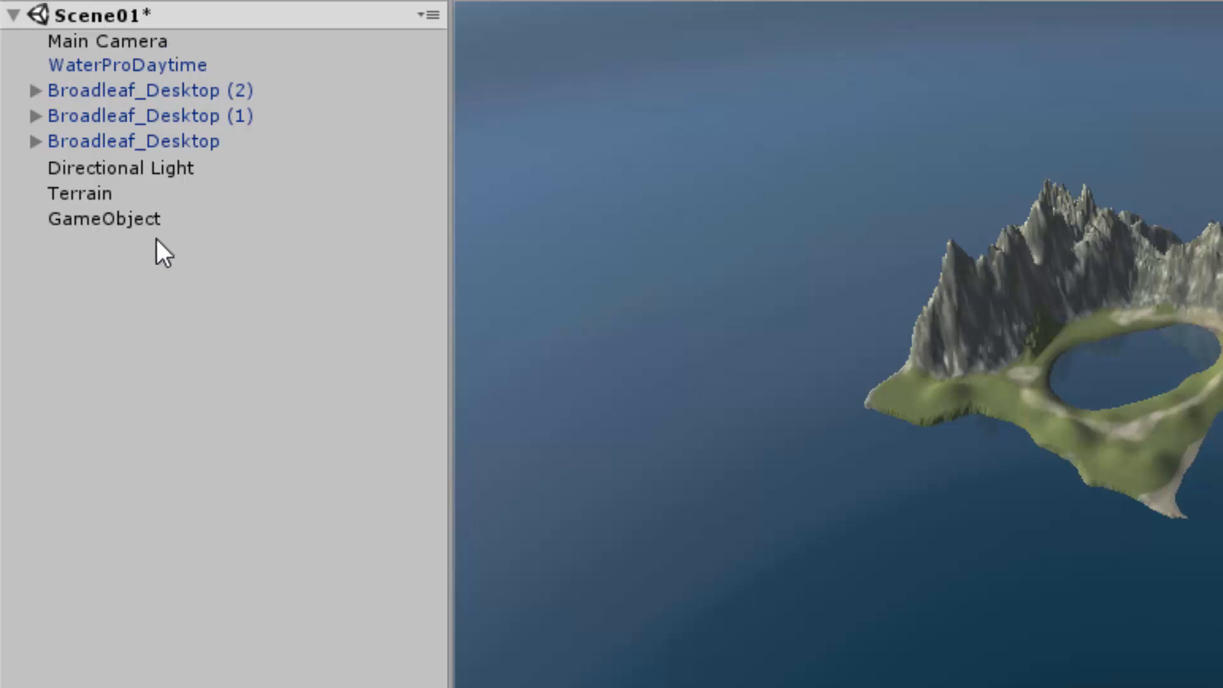
Step: Rename the empty game object as Tree
left_click(140, 226)
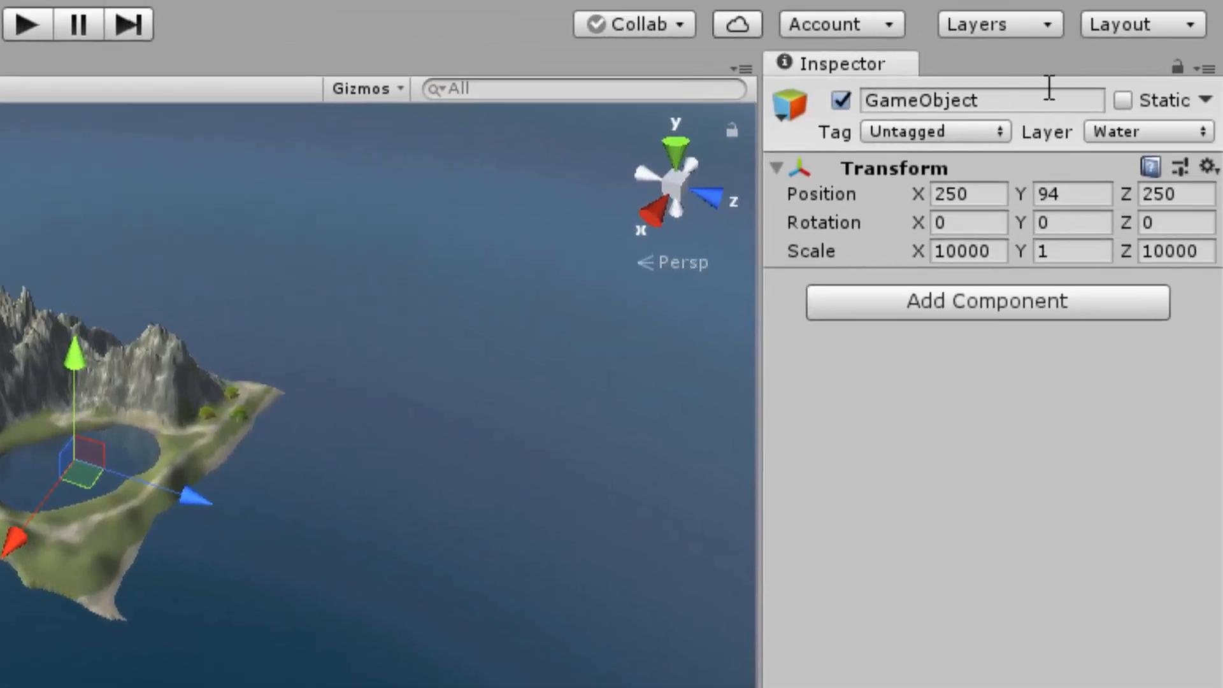
left_click(938, 102)
type("Tree")
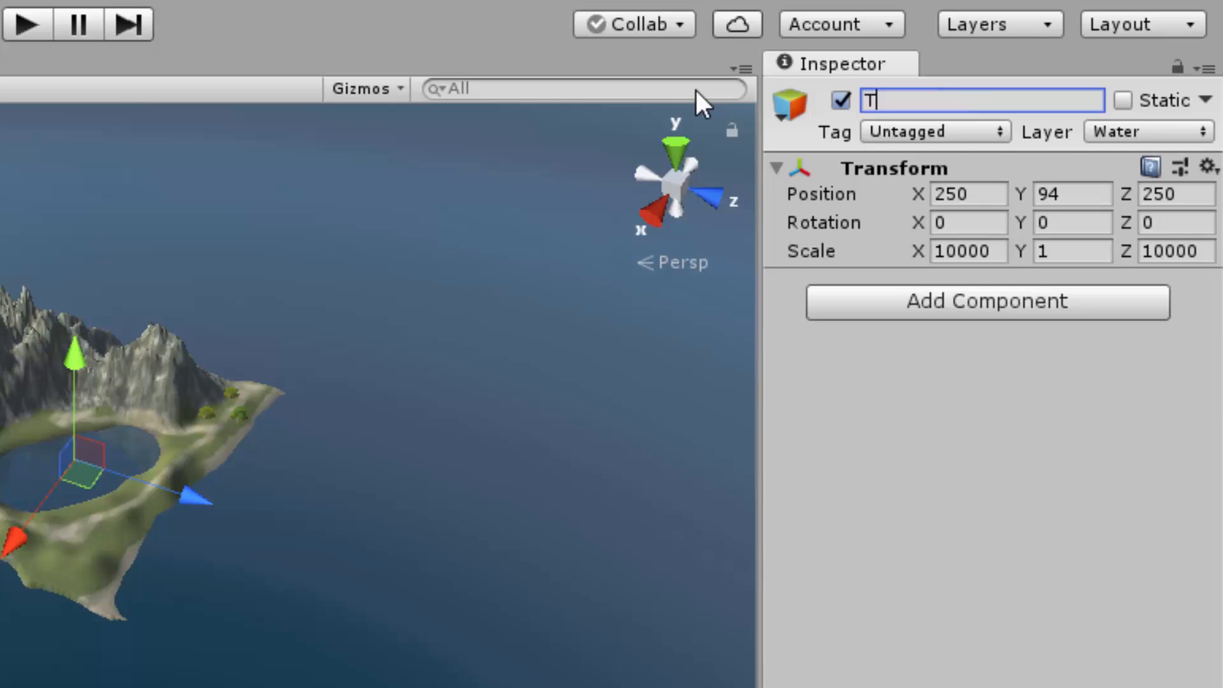
Step: Complete the empty object's name as Trees and reset its Transform to the default values
type("s")
left_click(169, 326)
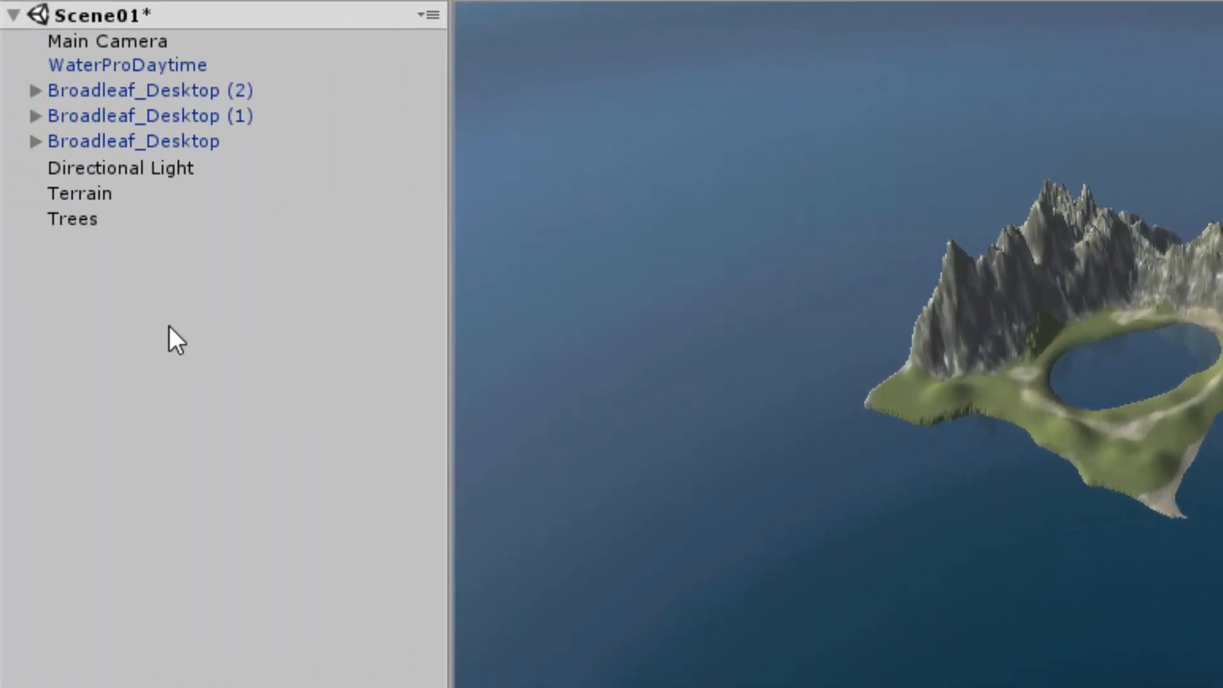
left_click(99, 226)
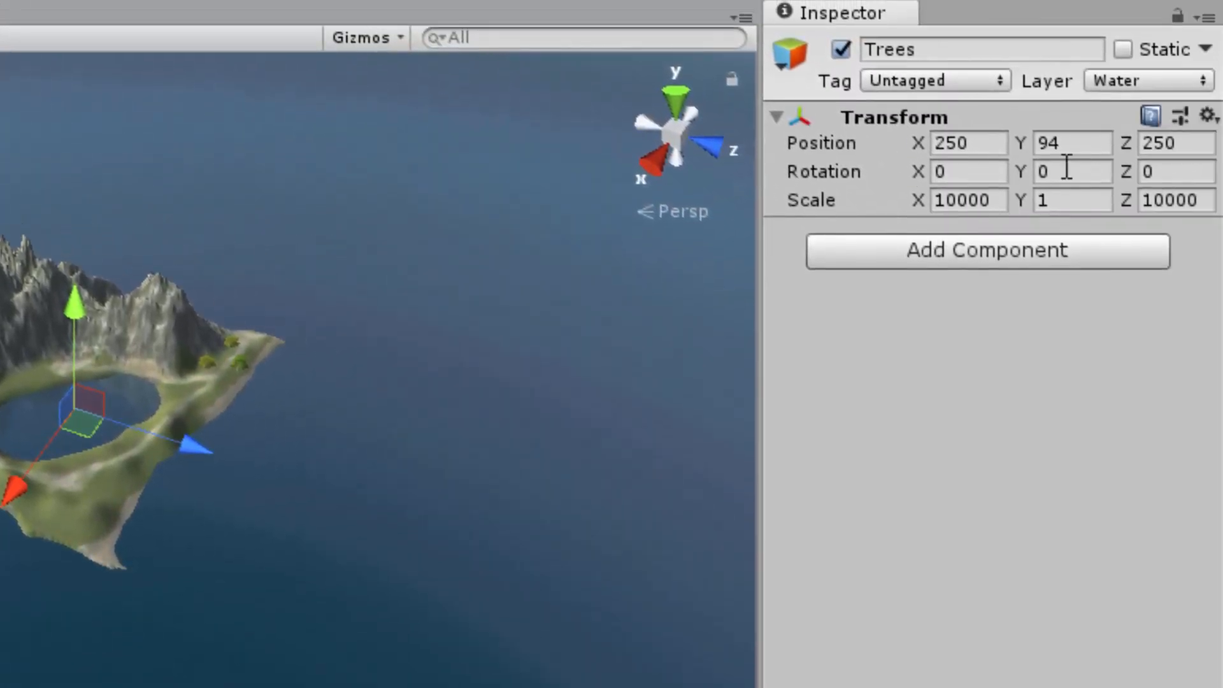
left_click(1207, 116)
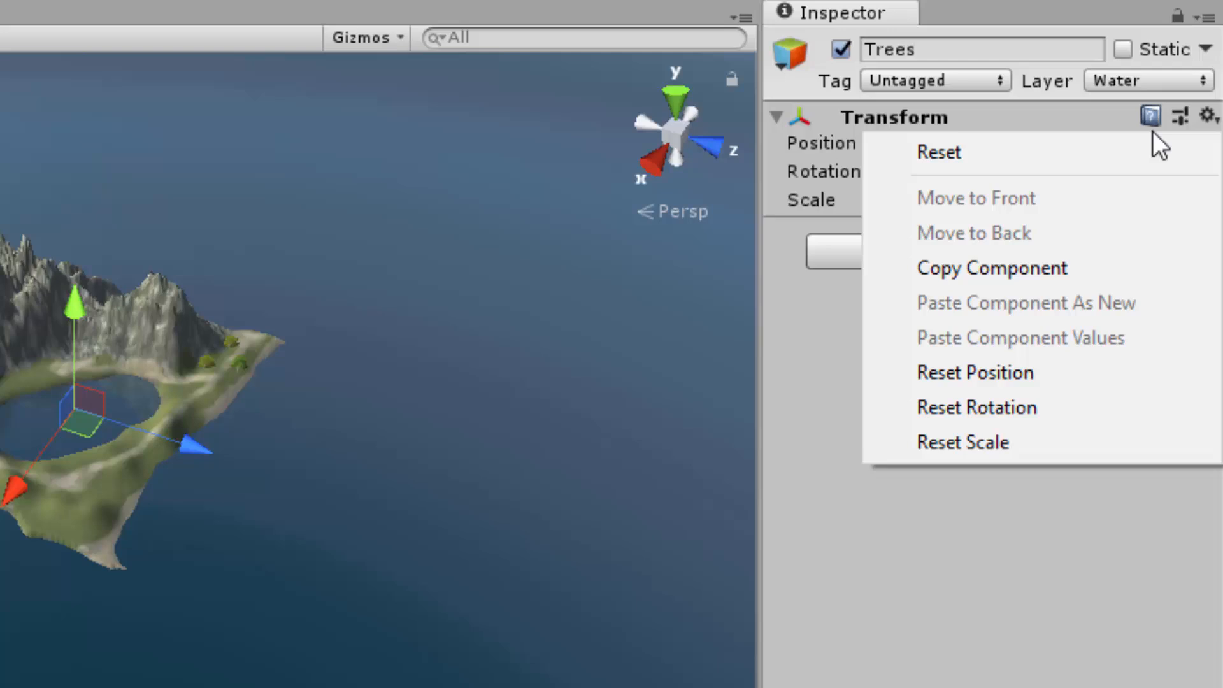
left_click(1106, 153)
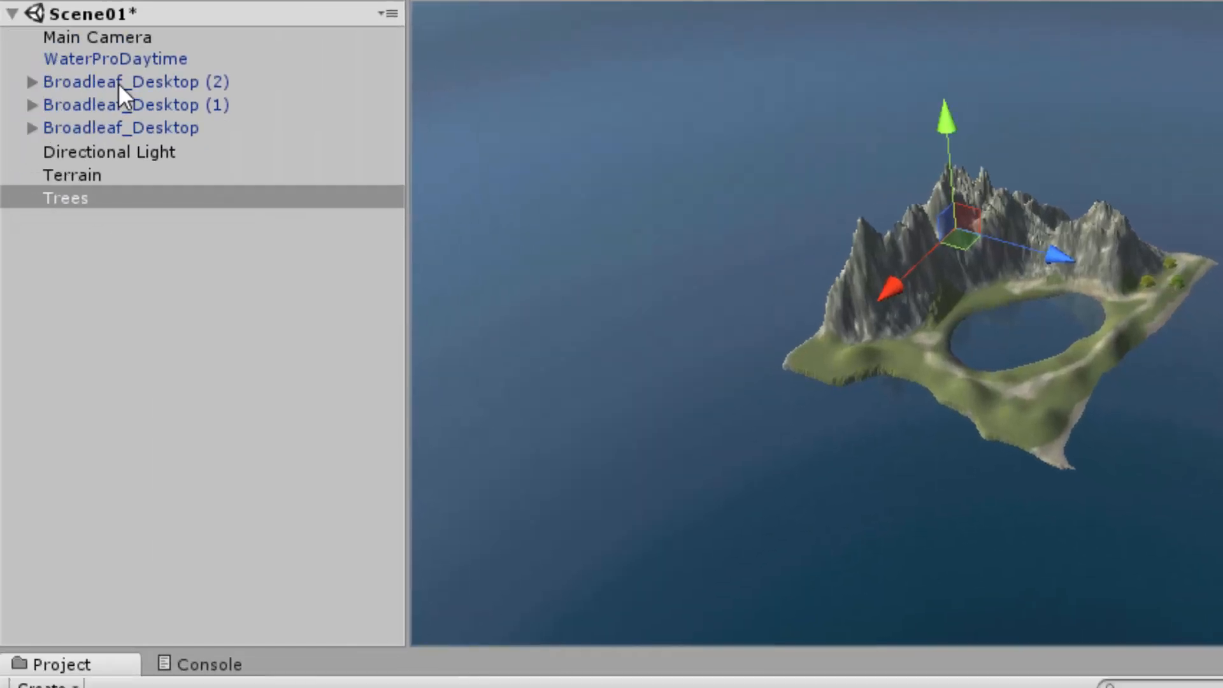
Step: Make the three Broadleaf_Desktop trees children of the Trees object and collapse the group
left_click(118, 82)
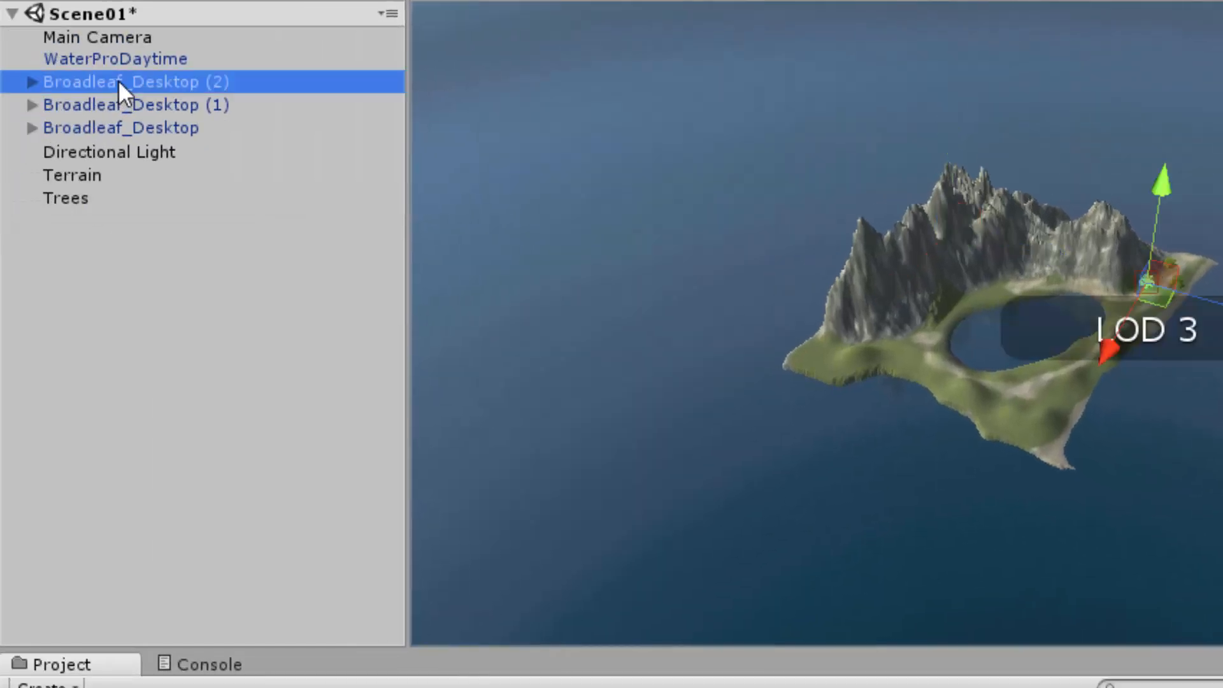
left_click(111, 118, "shift")
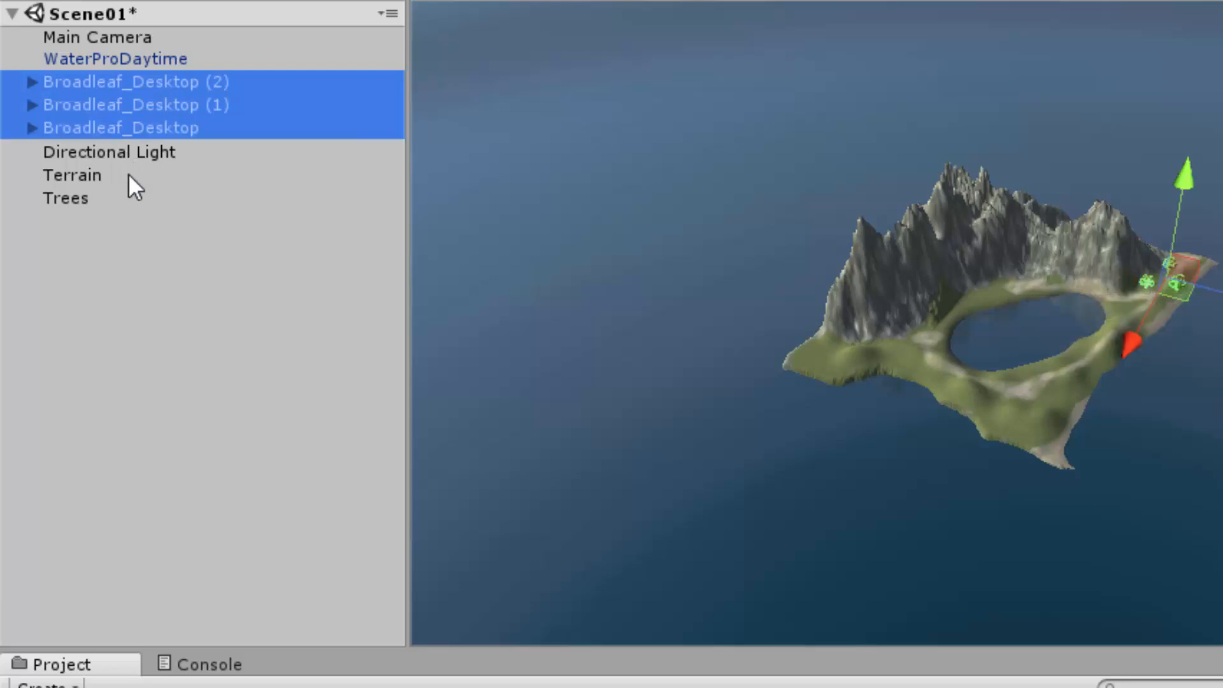
left_click_drag(76, 101, 71, 195)
left_click(93, 261)
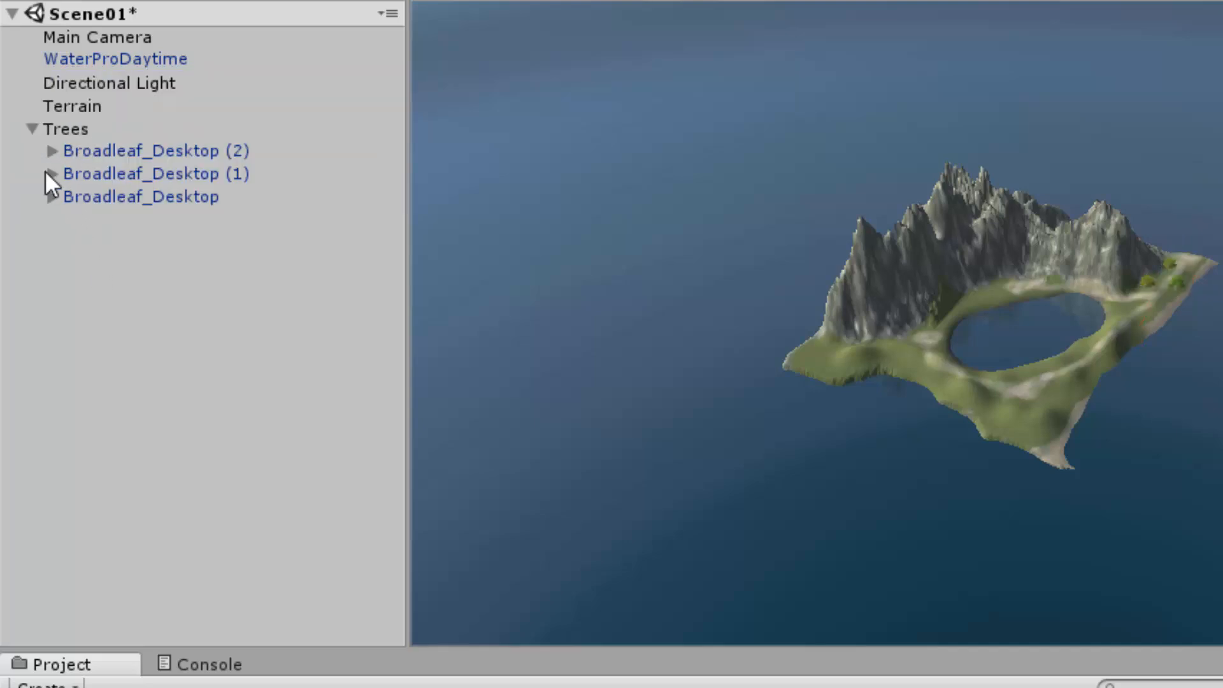
left_click(33, 129)
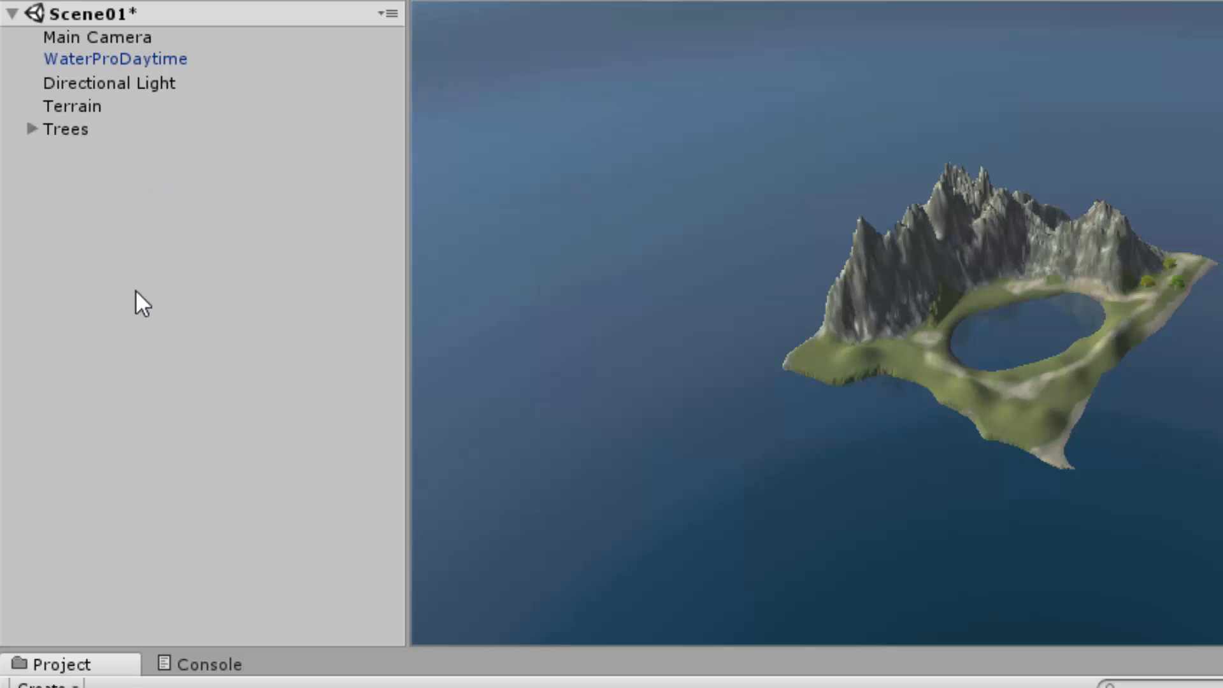
Step: Check the trees inside the Trees group by framing Broadleaf_Desktop (2) in the scene, and select the Terrain
left_click(32, 130)
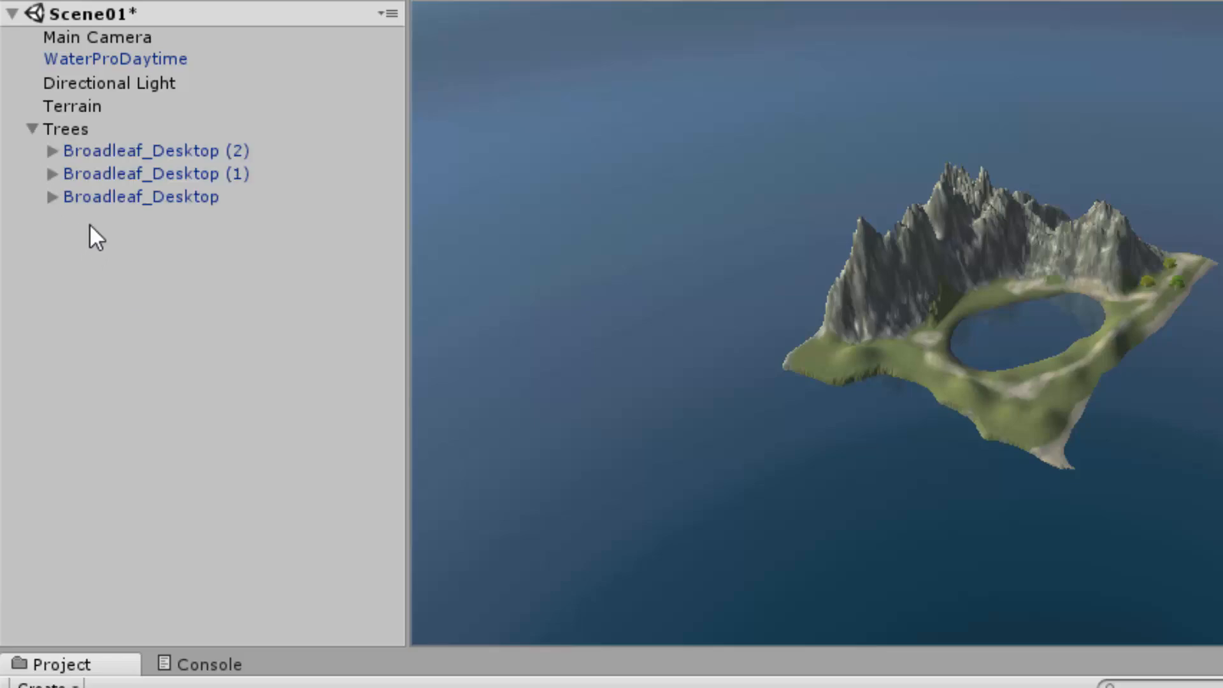
double_click(106, 151)
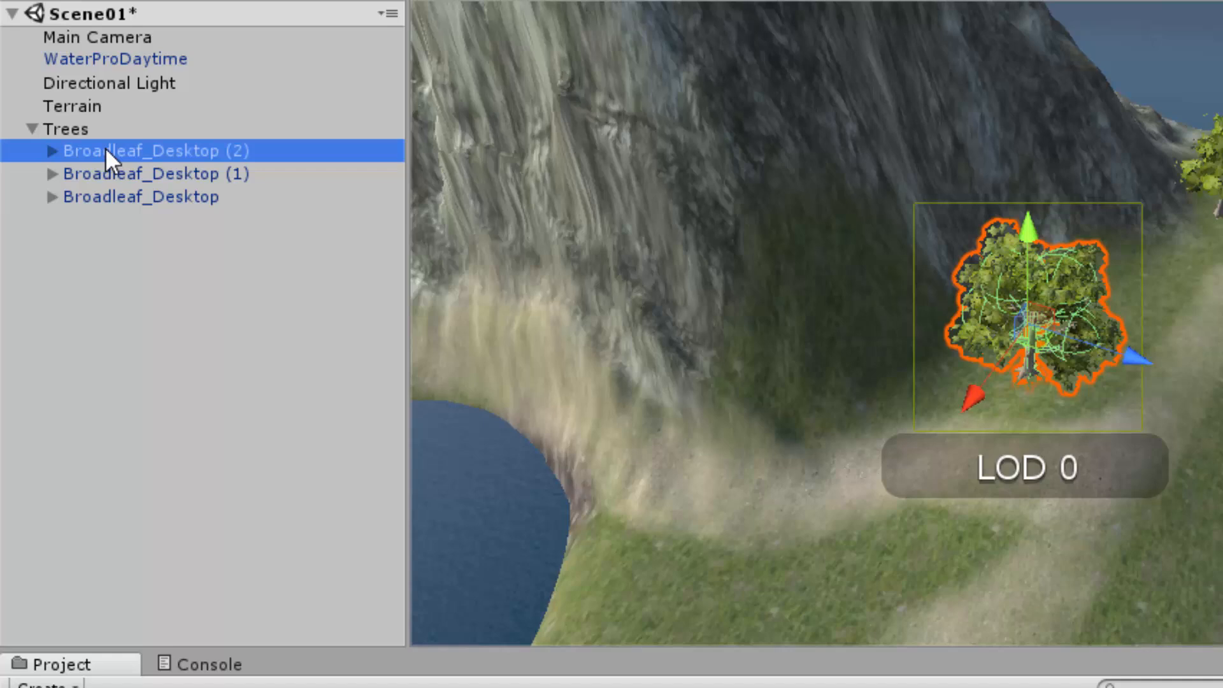
left_click(34, 129)
left_click(72, 106)
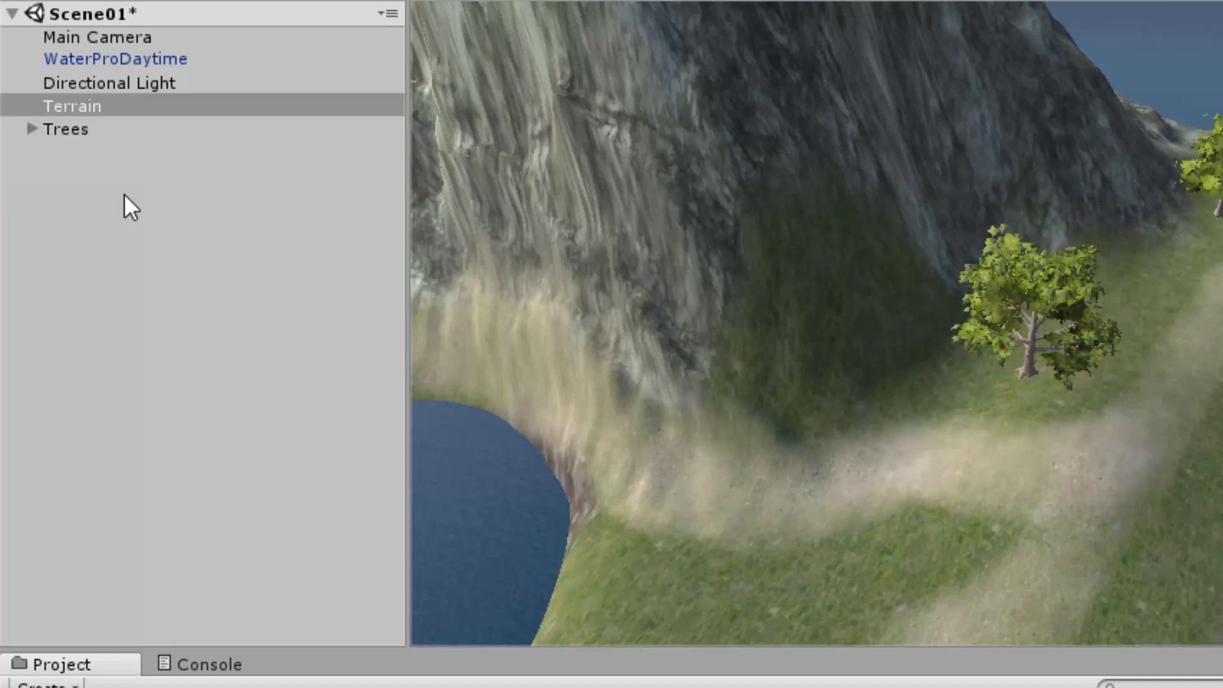
Step: Try raising the whole Trees group above the terrain, undo the move and collapse the group
left_click(32, 129)
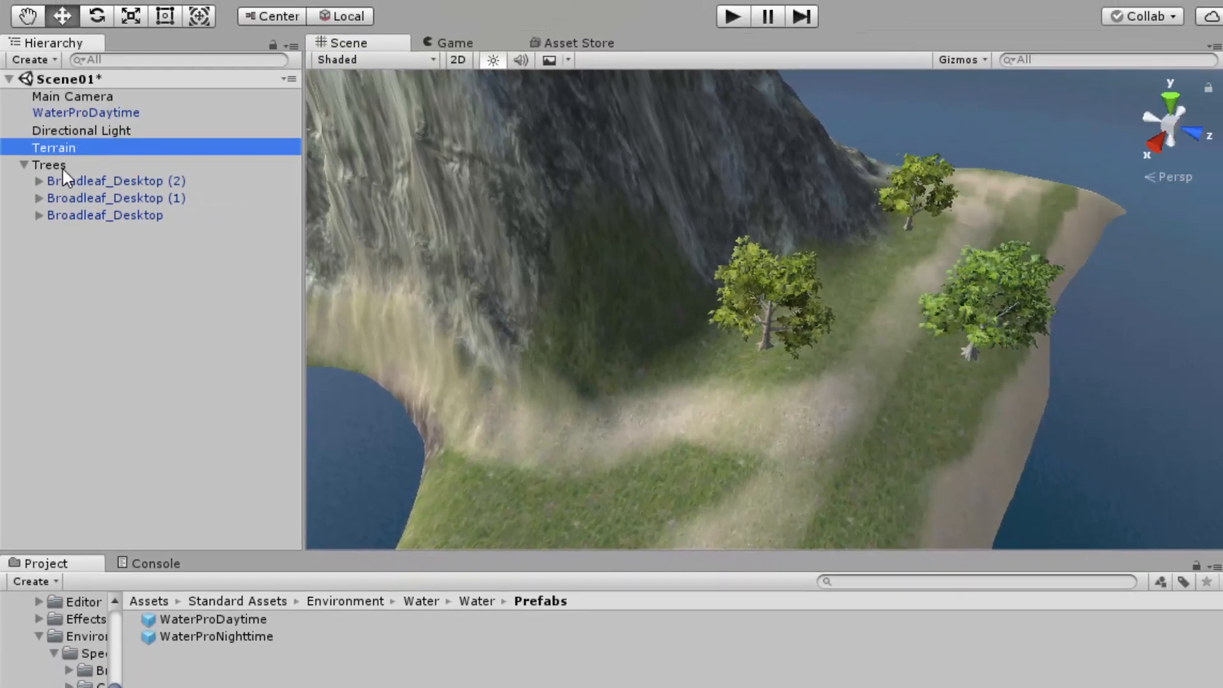
left_click(62, 167)
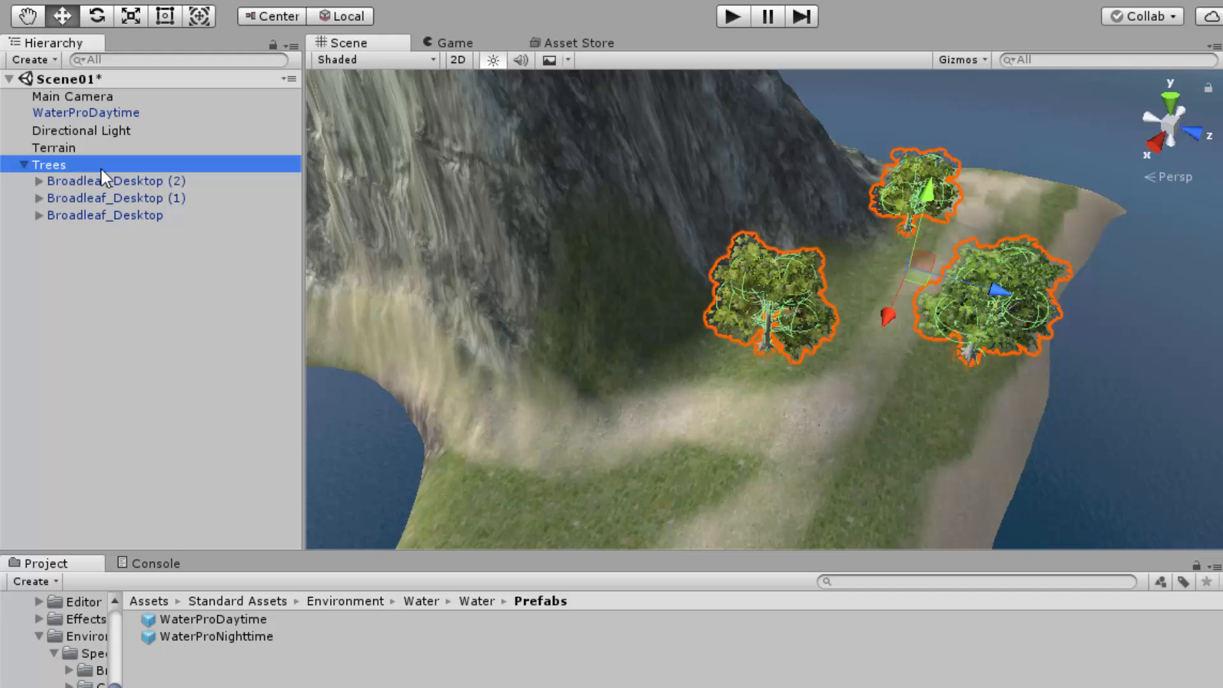
left_click_drag(923, 195, 931, 55)
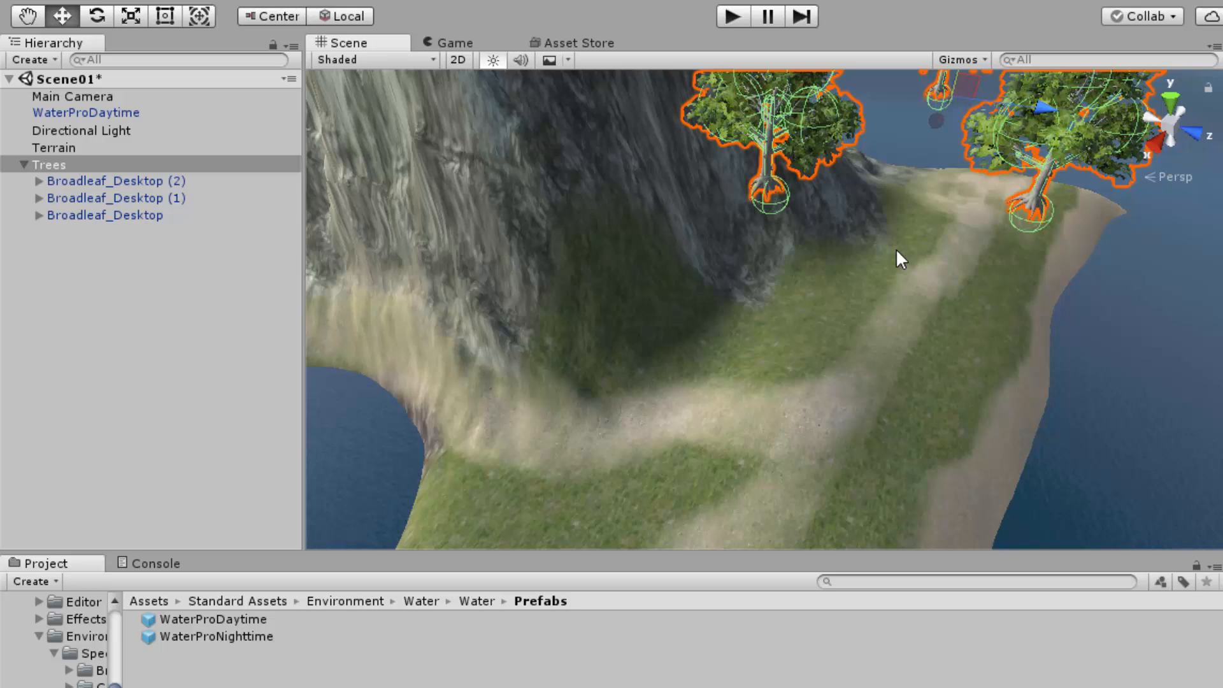
key("ctrl+z")
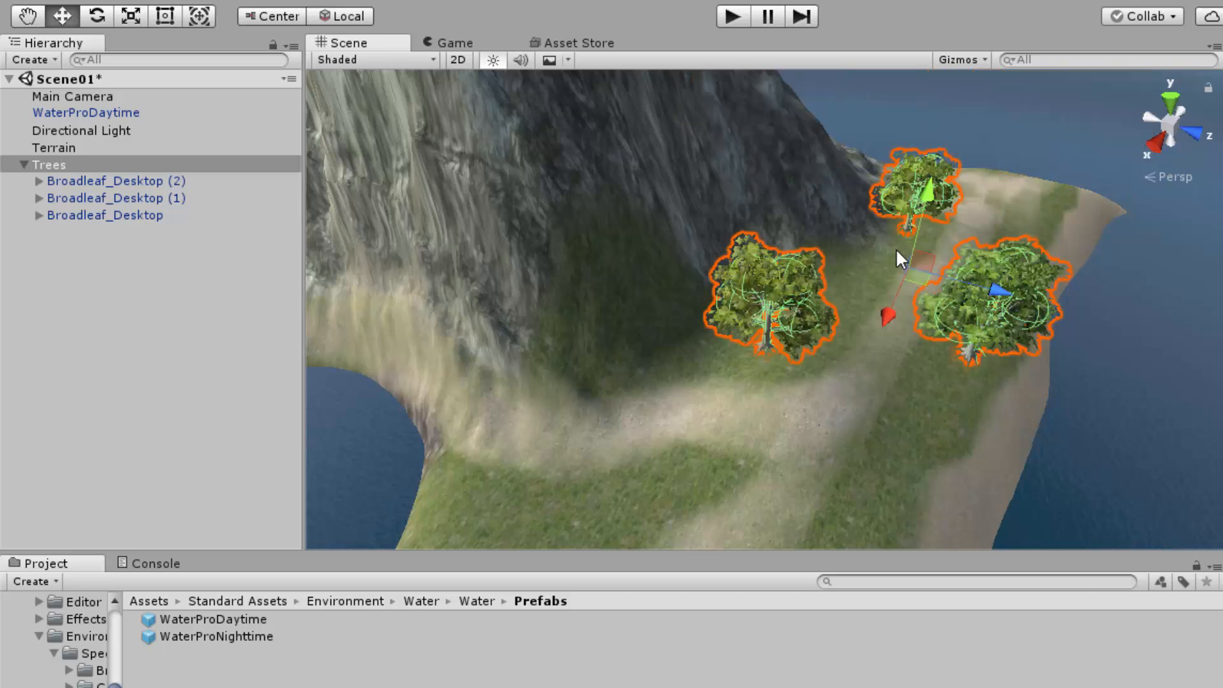
left_click(24, 164)
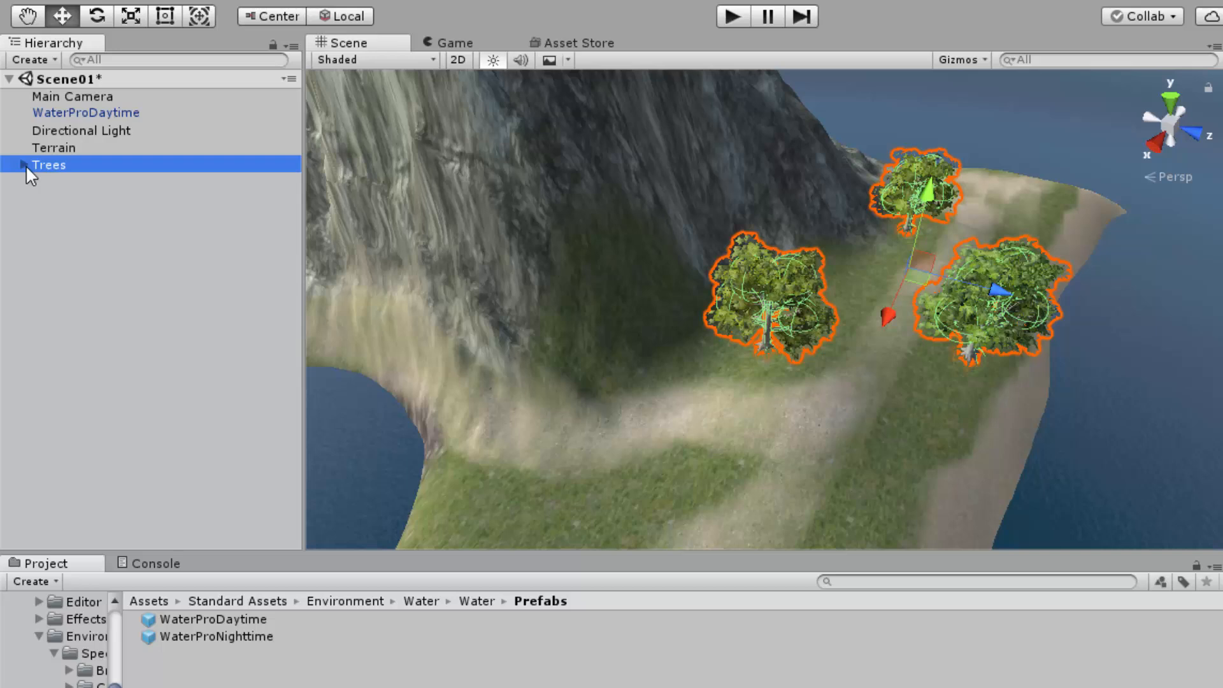